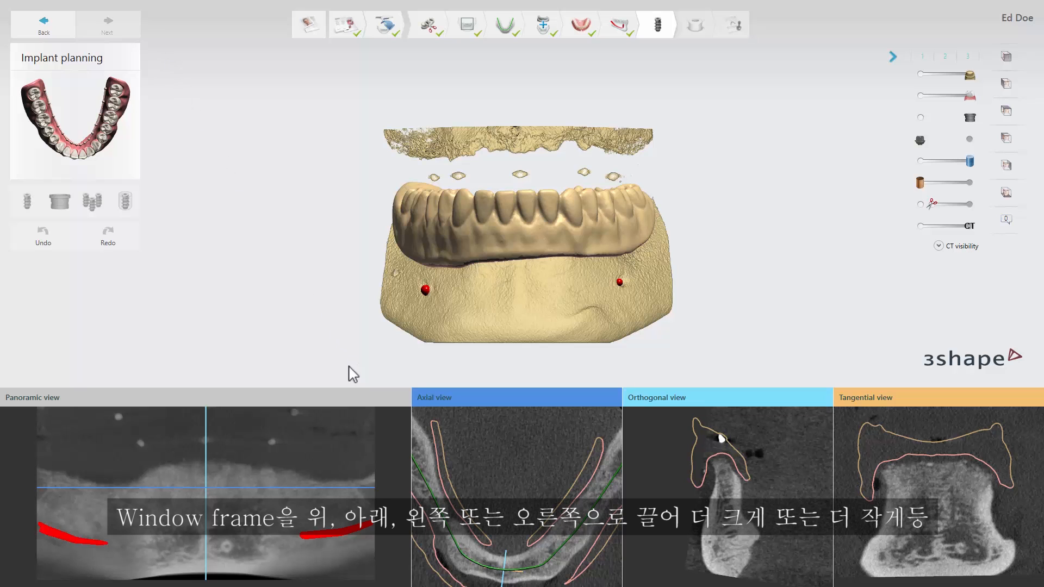
Resize the 2D view area and the Panoramic view frame, and dock and undock the Axial view.
{"action": "mouse_move", "coordinate": [352, 387]}
{"action": "left_mouse_down"}
{"action": "mouse_move", "coordinate": [363, 346]}
{"action": "mouse_move", "coordinate": [363, 400]}
{"action": "left_mouse_up"}
{"action": "mouse_move", "coordinate": [409, 480]}
{"action": "left_mouse_down"}
{"action": "mouse_move", "coordinate": [295, 478]}
{"action": "mouse_move", "coordinate": [405, 477]}
{"action": "left_mouse_up"}
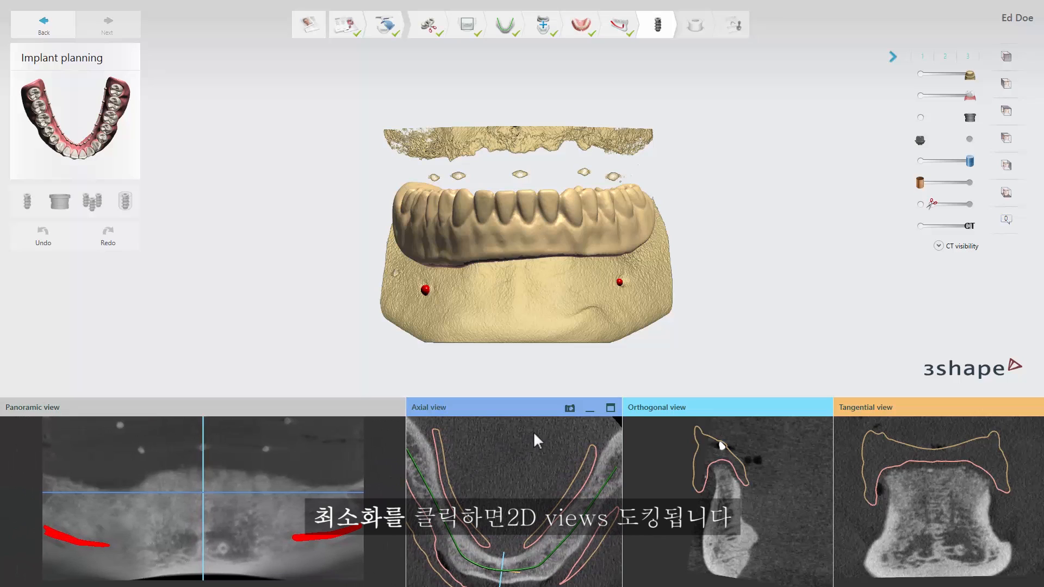
{"action": "left_click", "coordinate": [591, 409]}
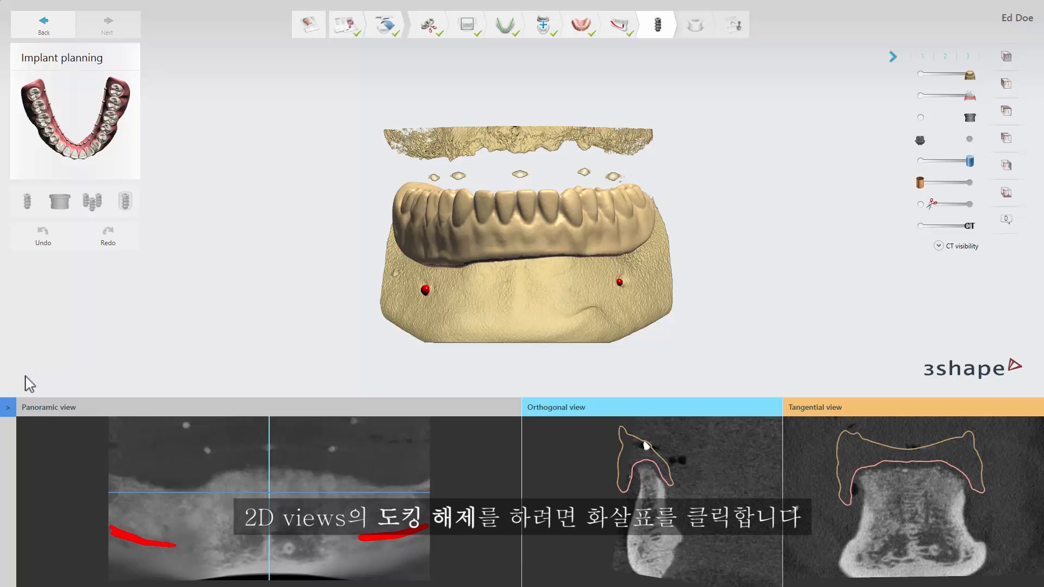
{"action": "left_click", "coordinate": [10, 411]}
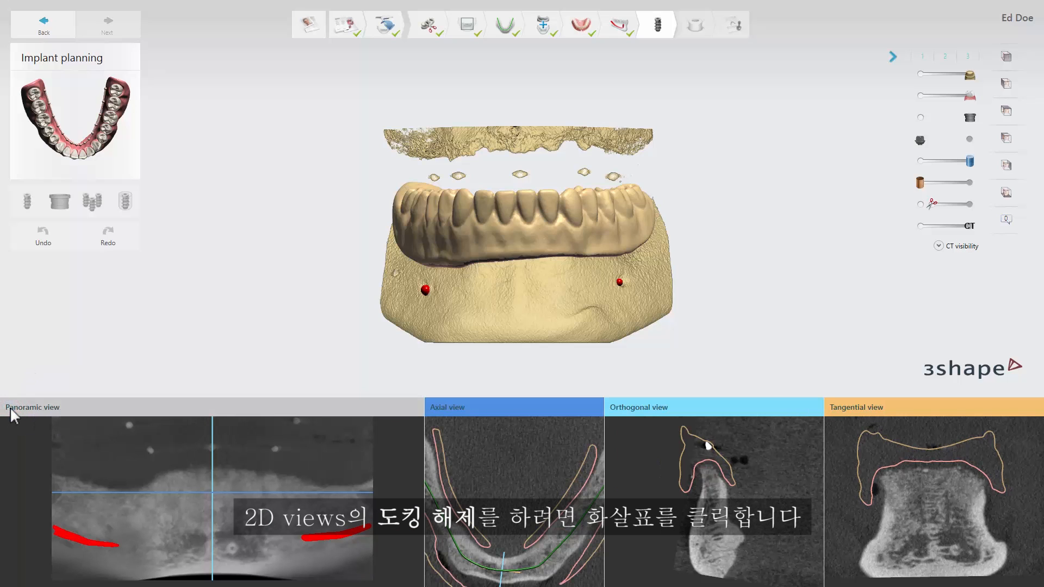
Maximize the Panoramic view and save a snapshot of it with an arrow marker placed just below the nerve segment nearest the tooth 36 side.
{"action": "mouse_move", "coordinate": [93, 414]}
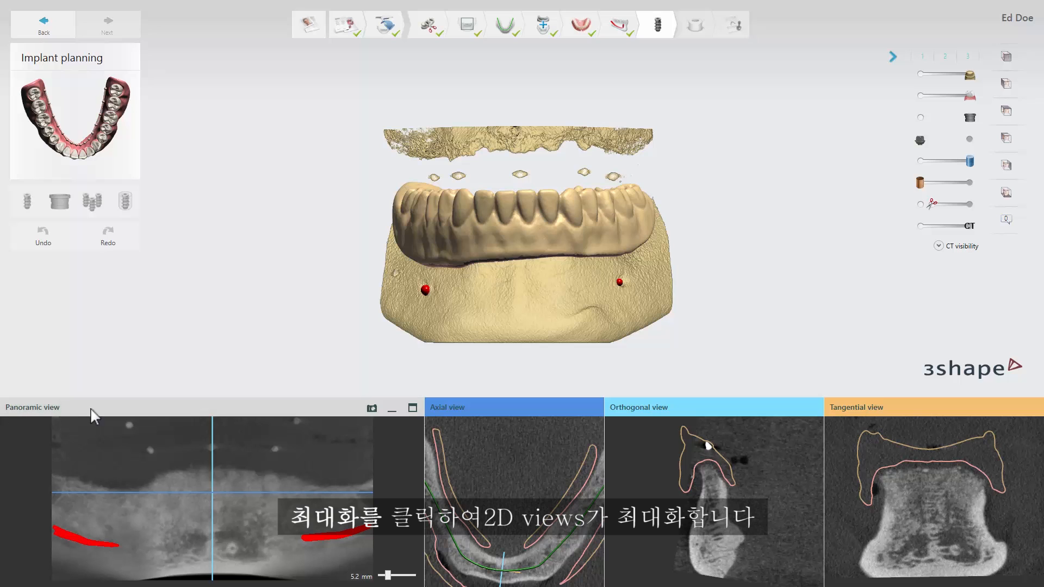
{"action": "left_click", "coordinate": [412, 407]}
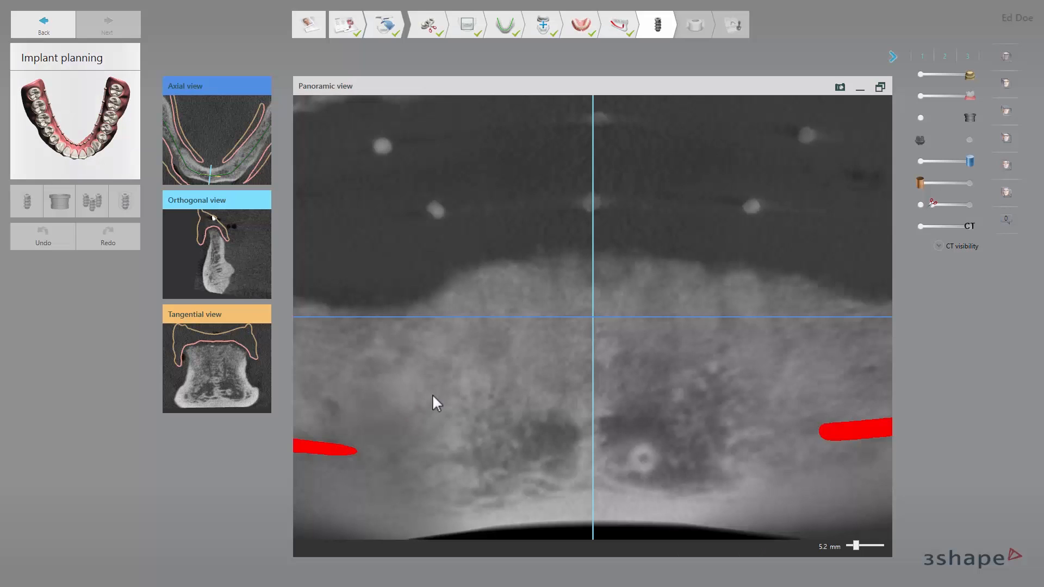
{"action": "left_click", "coordinate": [840, 88]}
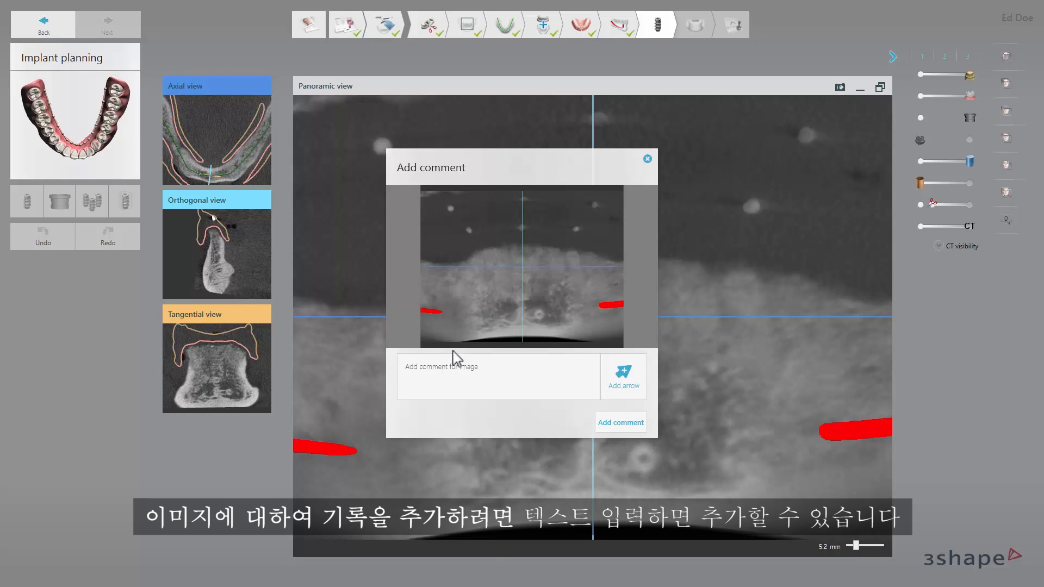
{"action": "left_click", "coordinate": [430, 375]}
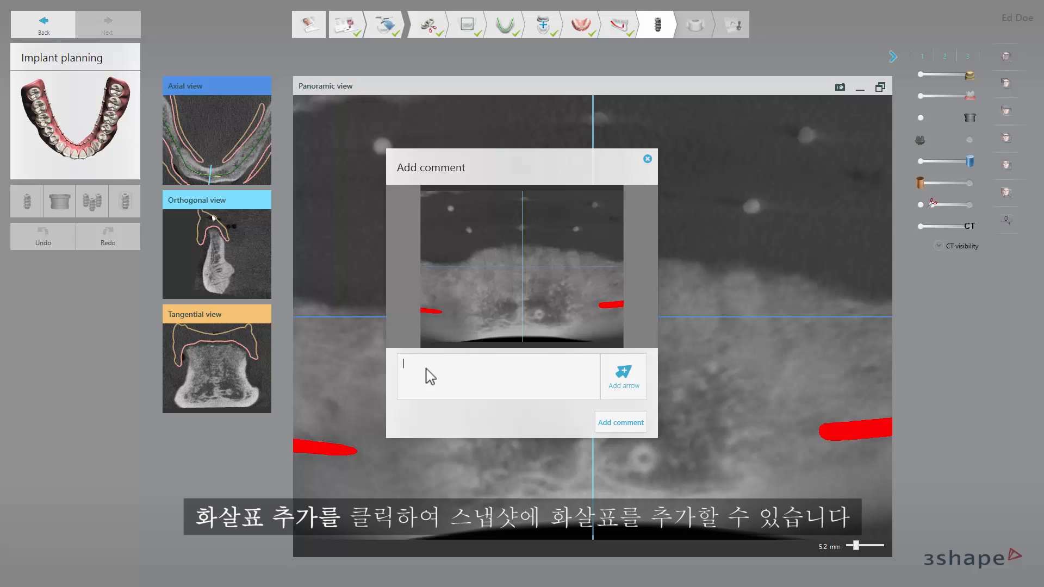
{"action": "left_click", "coordinate": [616, 366]}
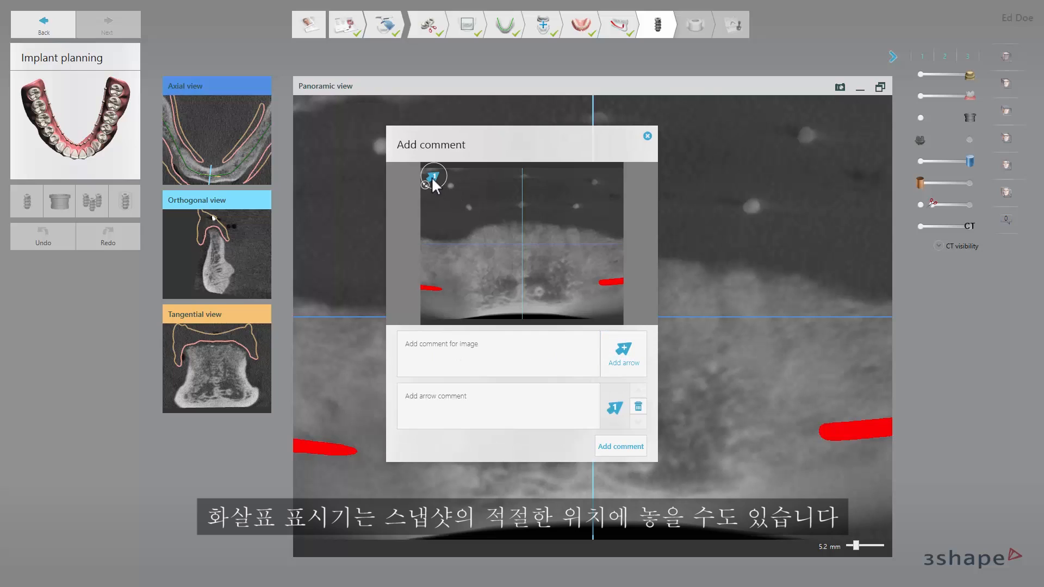
{"action": "left_click_drag", "start_coordinate": [504, 261], "coordinate": [584, 294]}
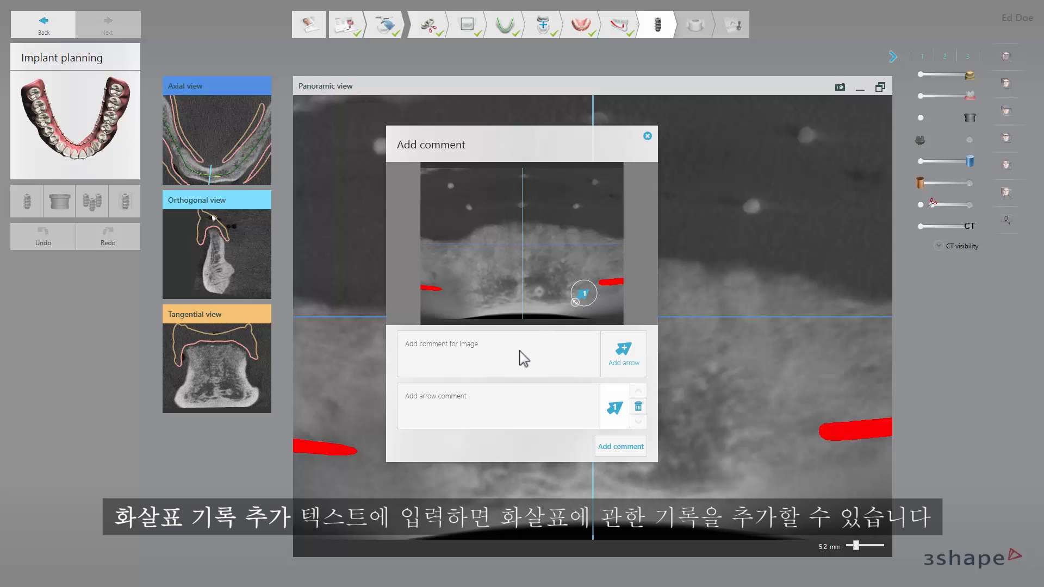
{"action": "left_click", "coordinate": [465, 396]}
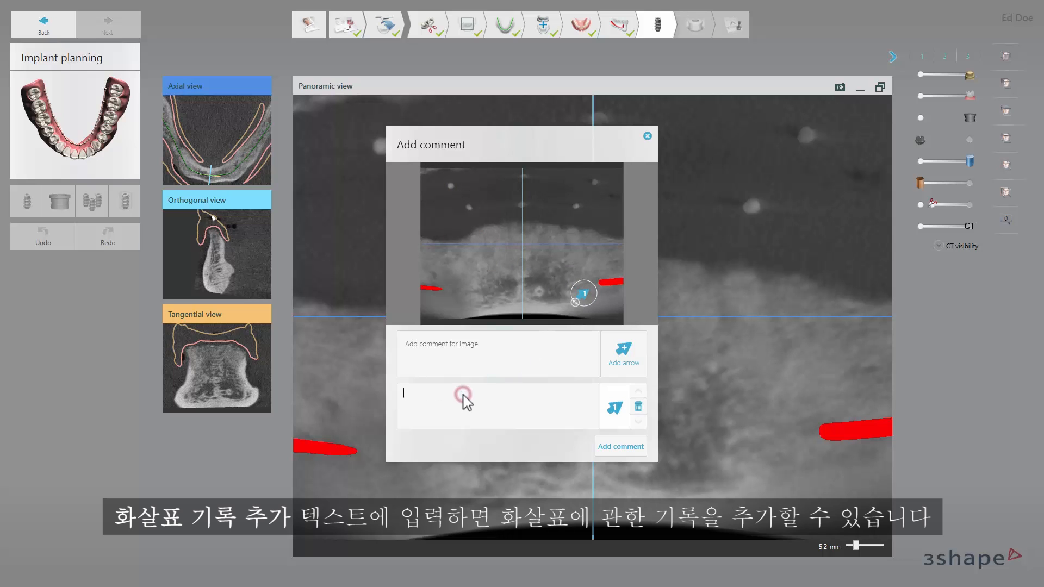
{"action": "left_click", "coordinate": [603, 442]}
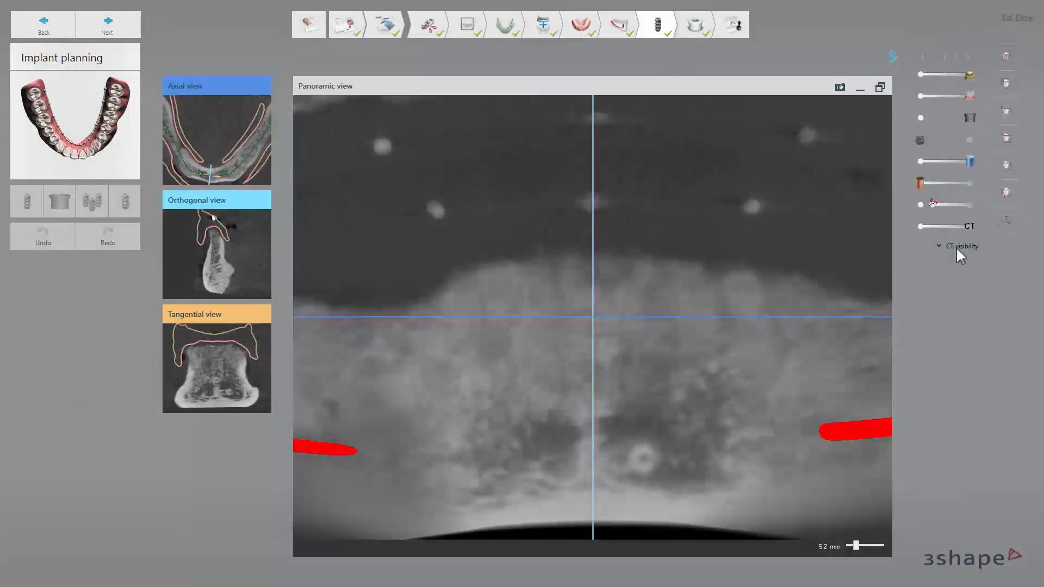
Return to the 3D view and take a camera snapshot of the jaw model.
{"action": "mouse_move", "coordinate": [1011, 220]}
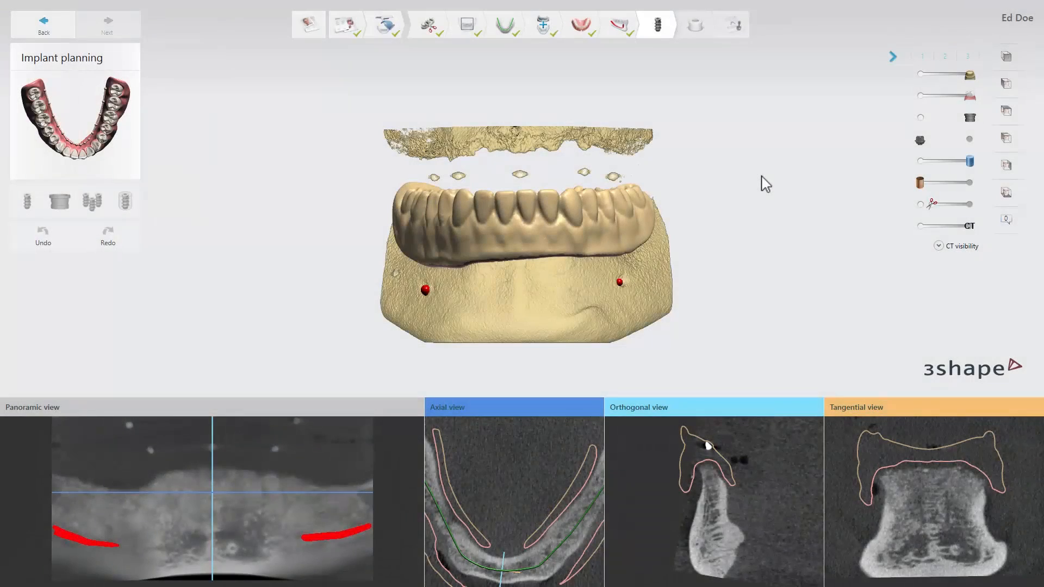
{"action": "right_click", "coordinate": [761, 182]}
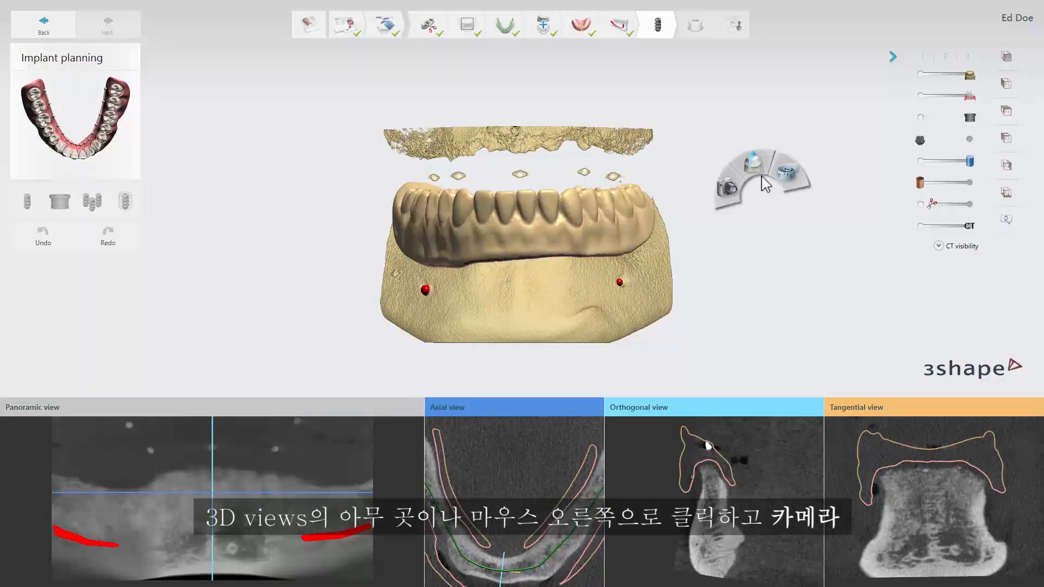
{"action": "left_click", "coordinate": [732, 195]}
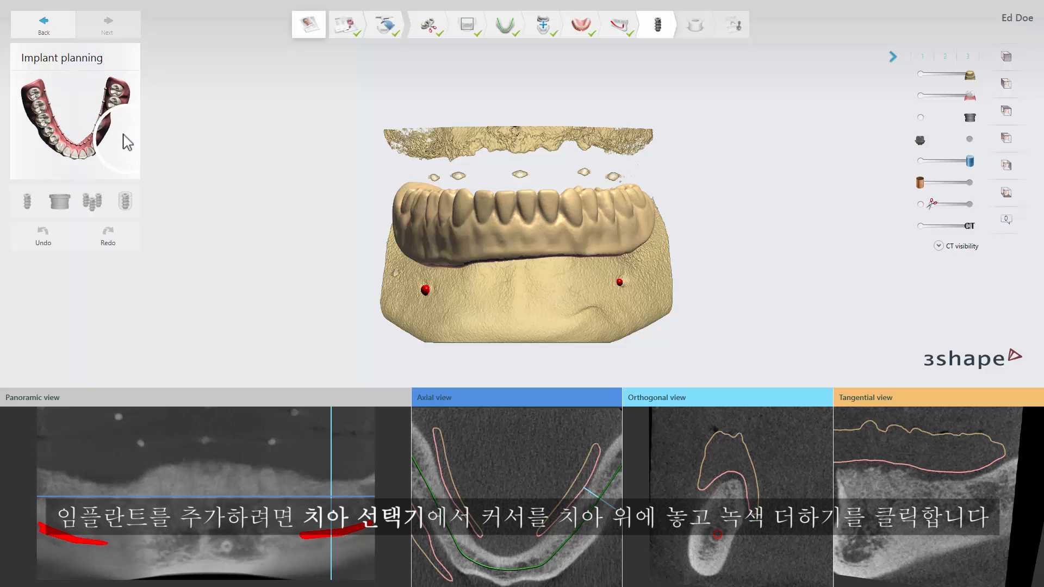
Add an Avinent Coral HI implant on tooth 36 with platform 4.1, diameter 3.8 mm and length 10.0 mm.
{"action": "mouse_move", "coordinate": [110, 122]}
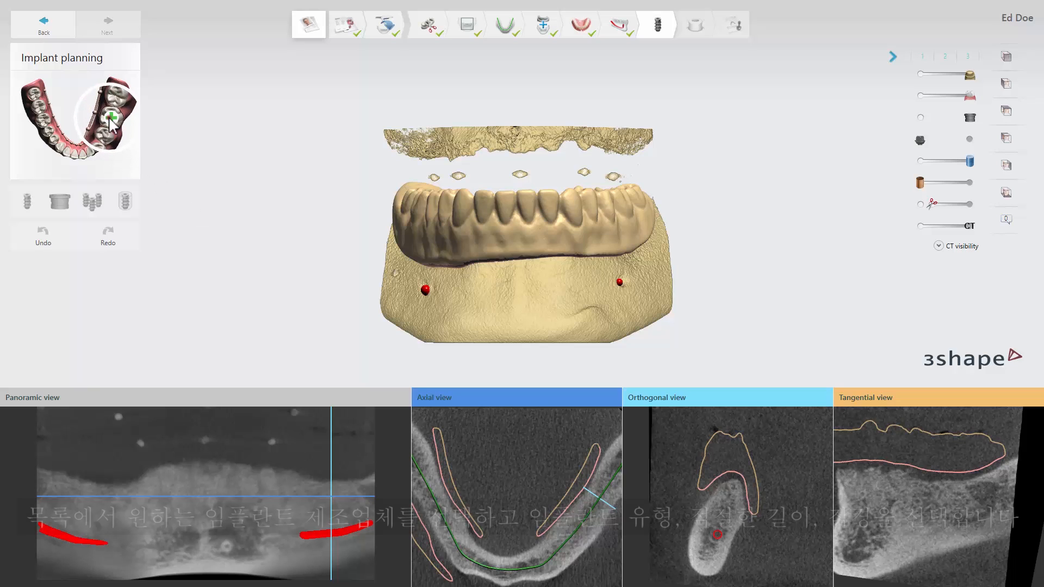
{"action": "left_click", "coordinate": [110, 122]}
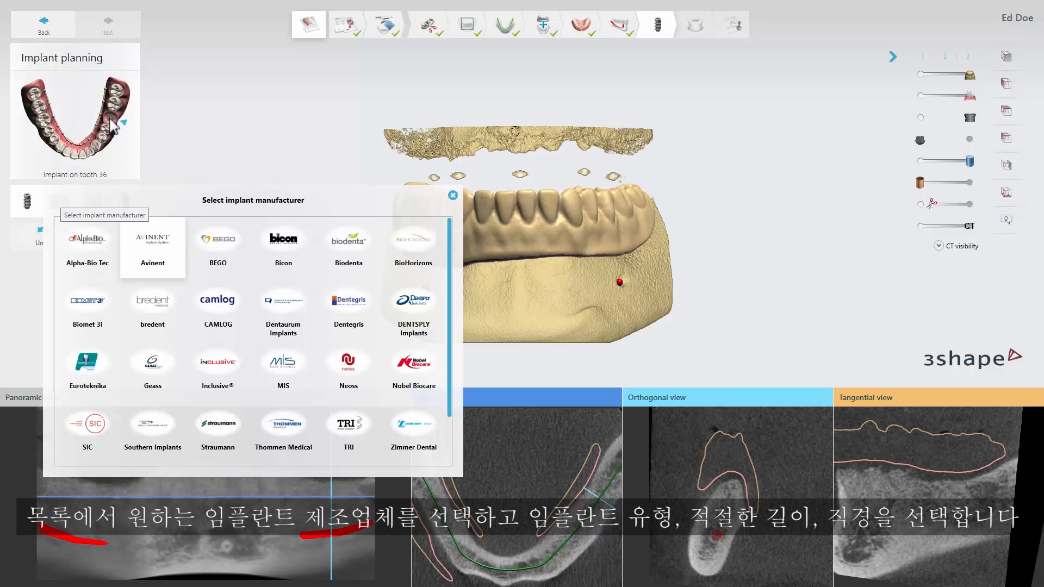
{"action": "left_click", "coordinate": [155, 261]}
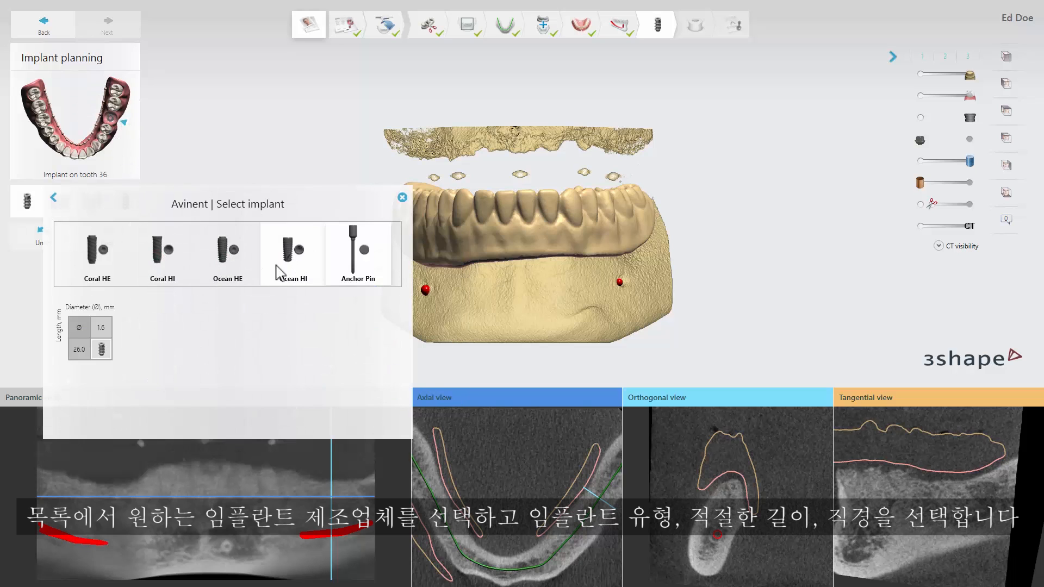
{"action": "left_click", "coordinate": [165, 258]}
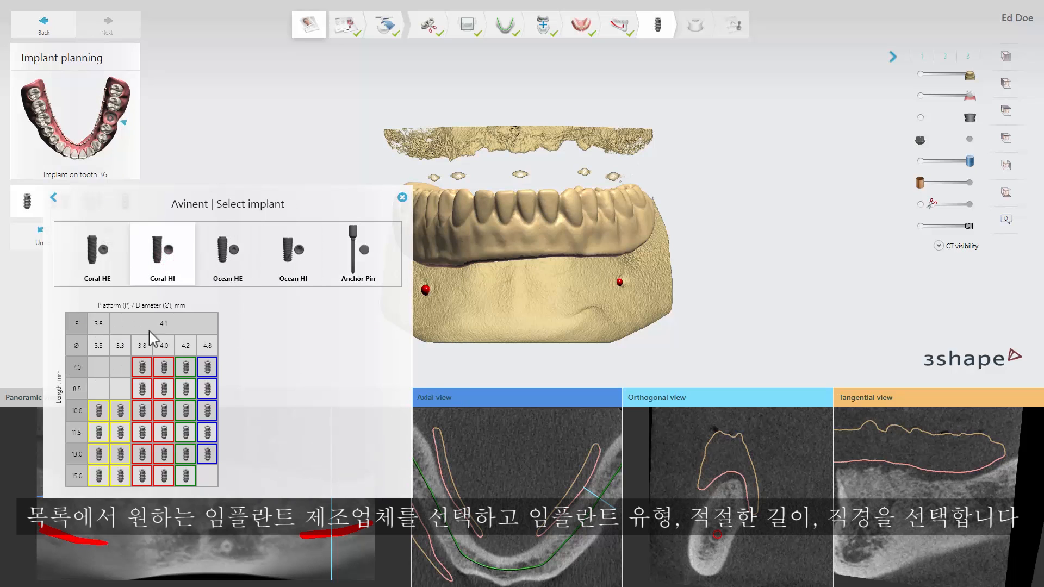
{"action": "left_click", "coordinate": [142, 414]}
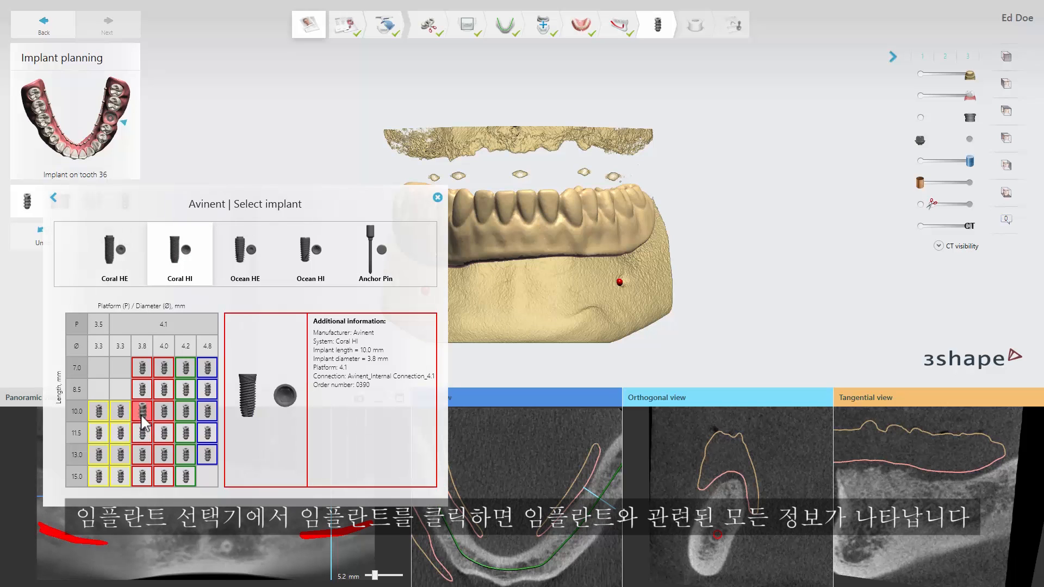
{"action": "double_click", "coordinate": [141, 414]}
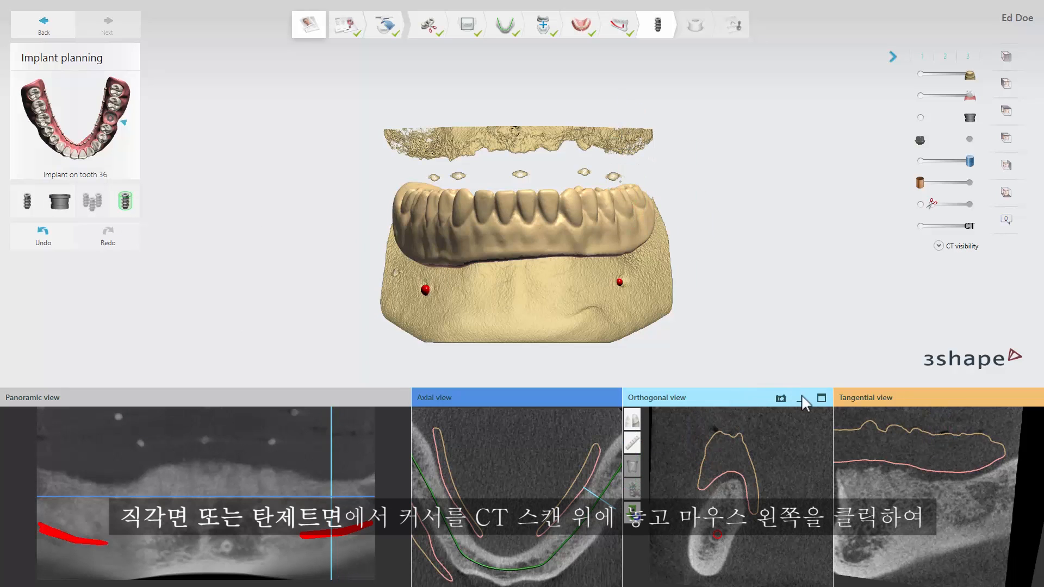
Place the tooth 36 implant's shoulder and apex in the maximized Orthogonal view and fine-tune its position above the nerve with the control points.
{"action": "left_click", "coordinate": [821, 400]}
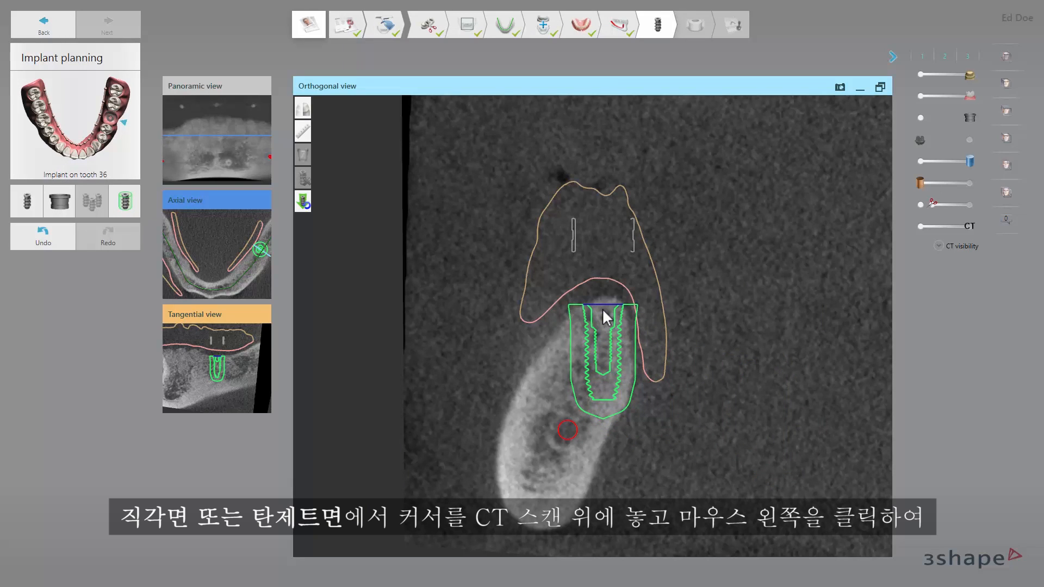
{"action": "left_click", "coordinate": [602, 313]}
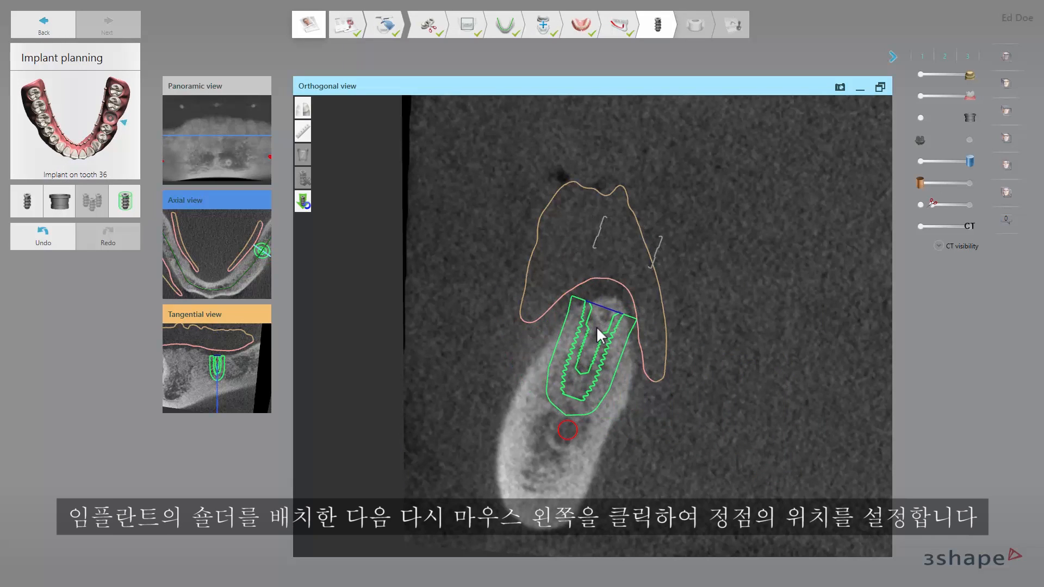
{"action": "left_click", "coordinate": [596, 327]}
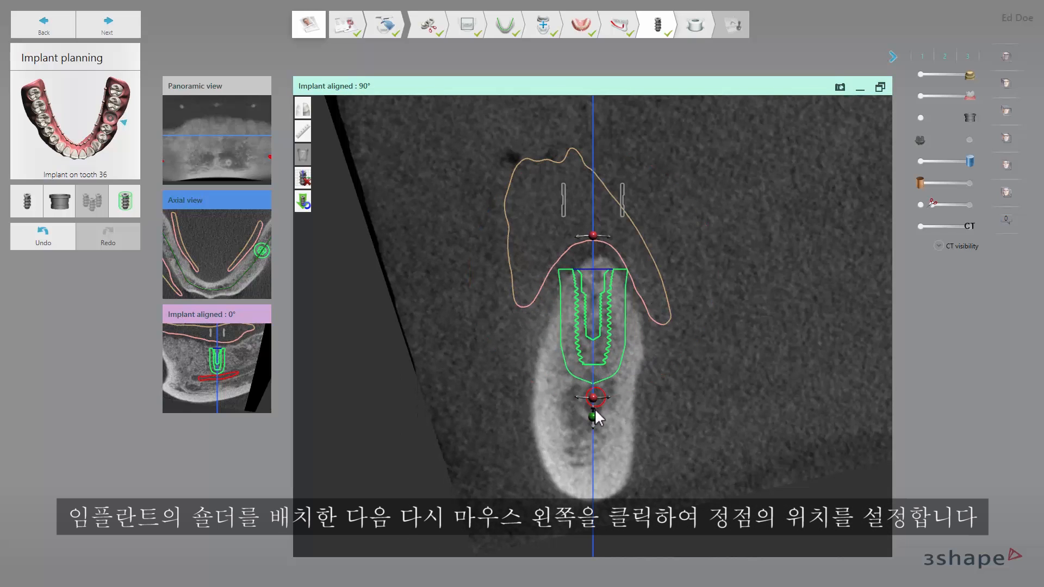
{"action": "left_click_drag", "start_coordinate": [596, 405], "coordinate": [590, 399]}
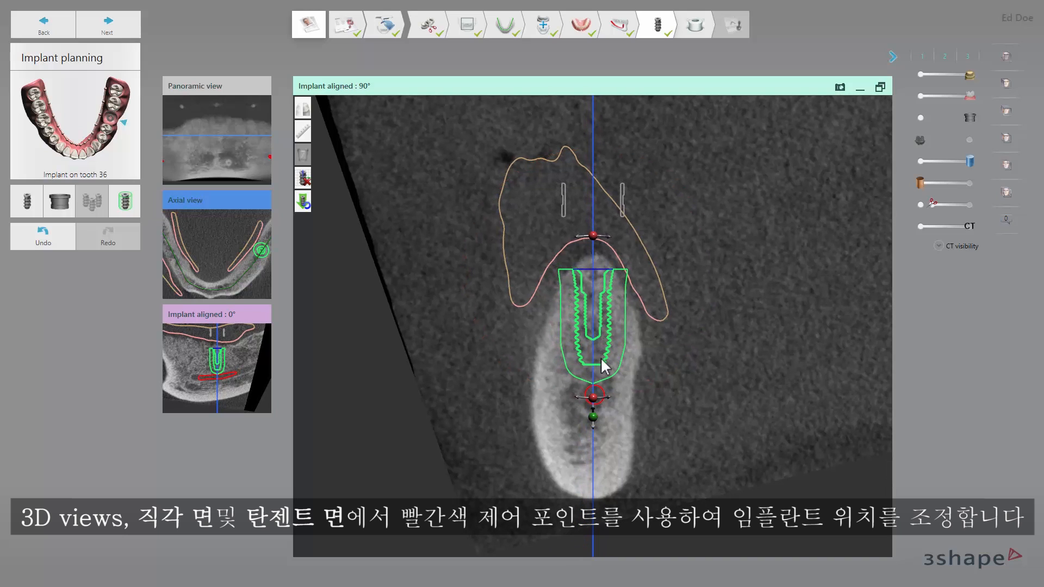
{"action": "left_click_drag", "start_coordinate": [594, 418], "coordinate": [597, 376]}
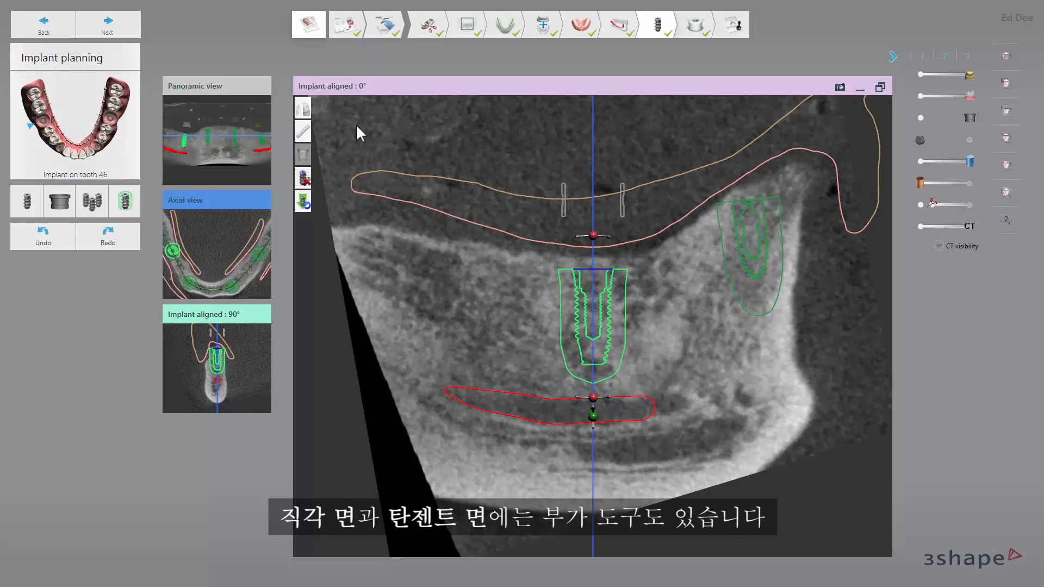
Measure the distance from the bone crest to the tooth 46 implant's shoulder and the bone density beside that implant.
{"action": "left_click", "coordinate": [303, 131]}
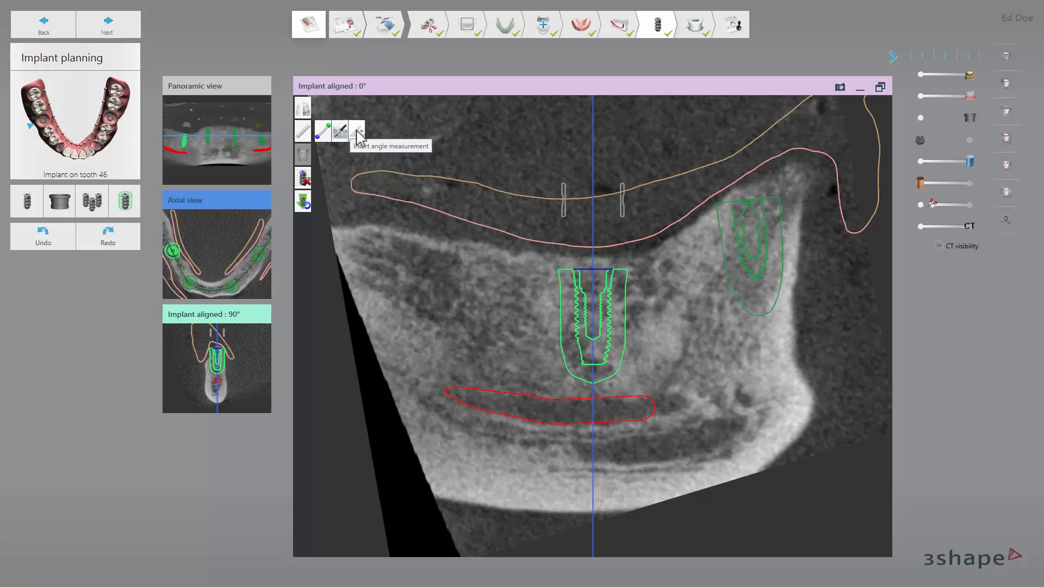
{"action": "left_click", "coordinate": [324, 131]}
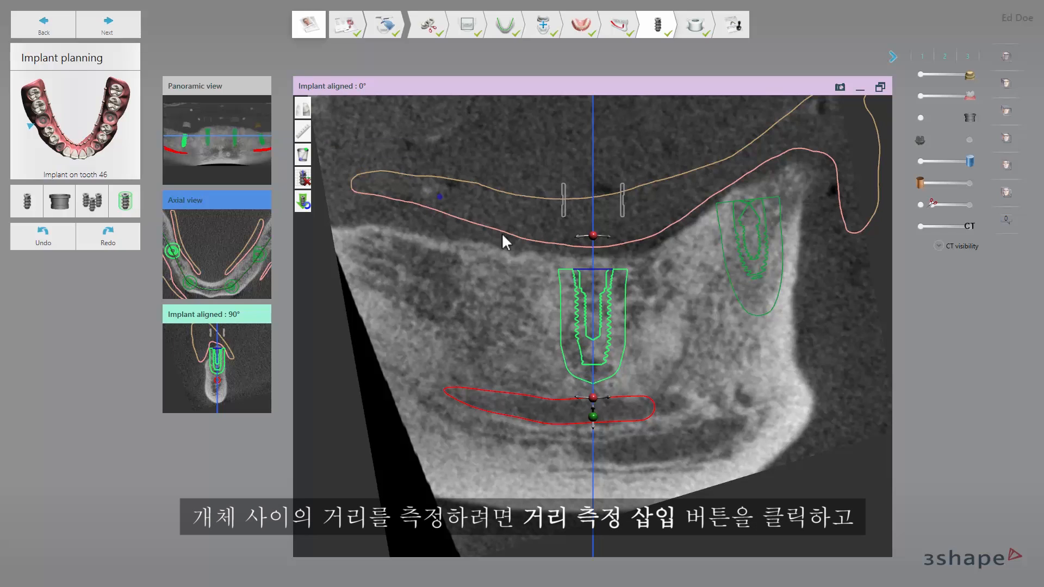
{"action": "left_click", "coordinate": [598, 276]}
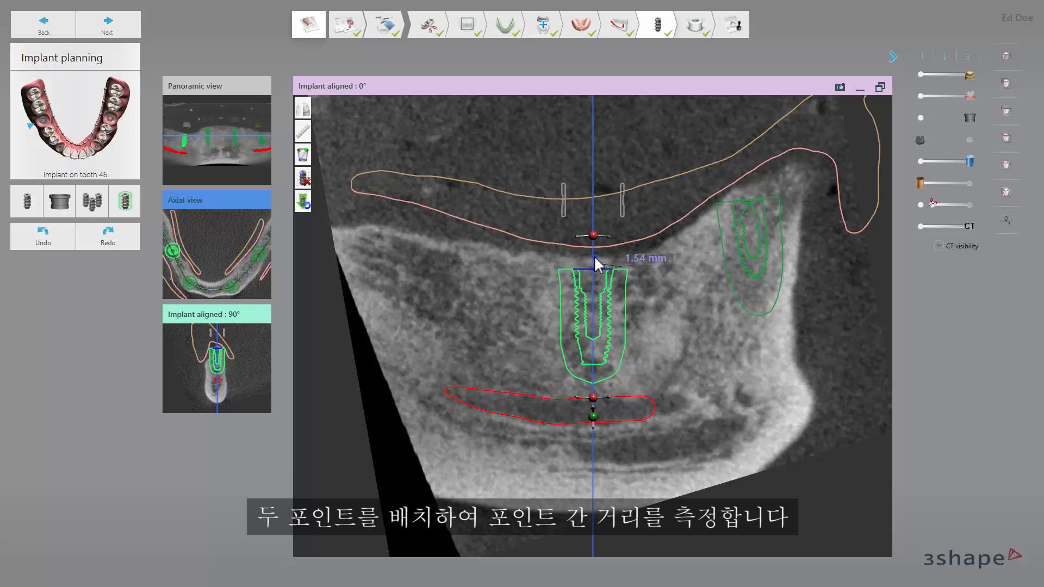
{"action": "mouse_move", "coordinate": [306, 133]}
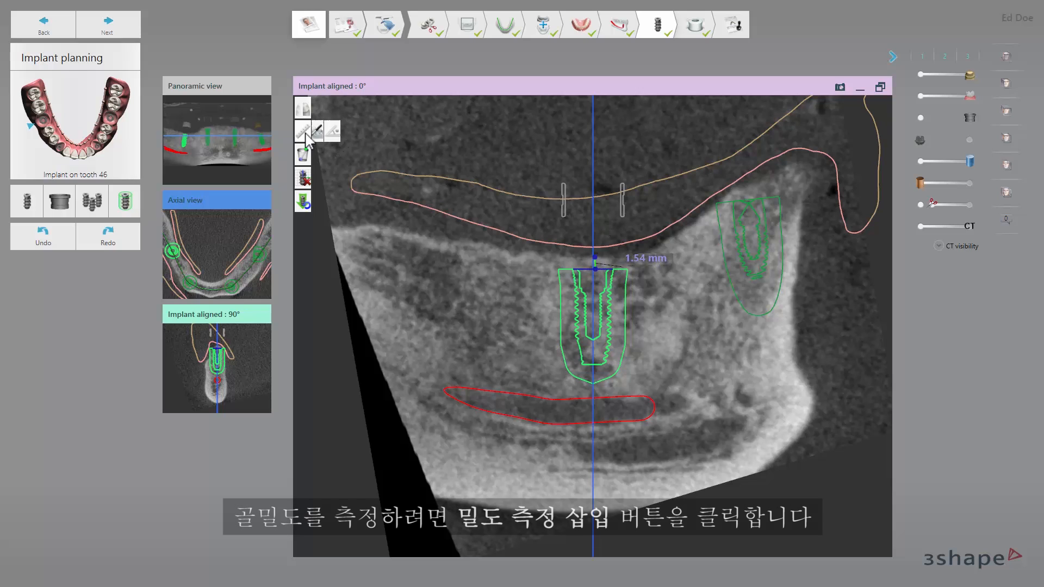
{"action": "left_click", "coordinate": [340, 131]}
{"action": "left_click", "coordinate": [423, 213]}
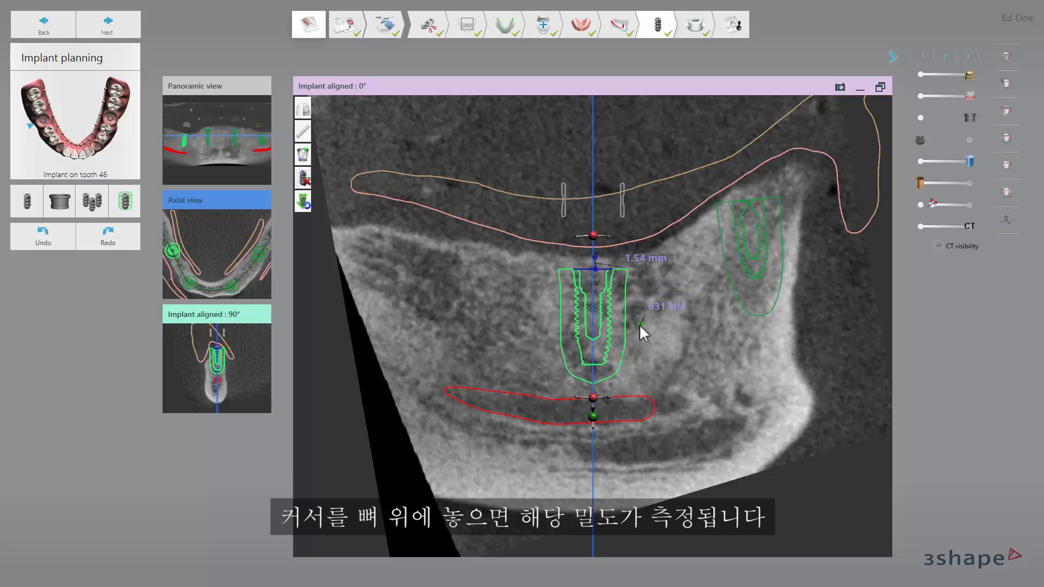
Measure the angle between the tooth 46 implant and the neighbouring implant with lines along their insertion directions.
{"action": "left_click", "coordinate": [302, 131]}
{"action": "left_click", "coordinate": [357, 132]}
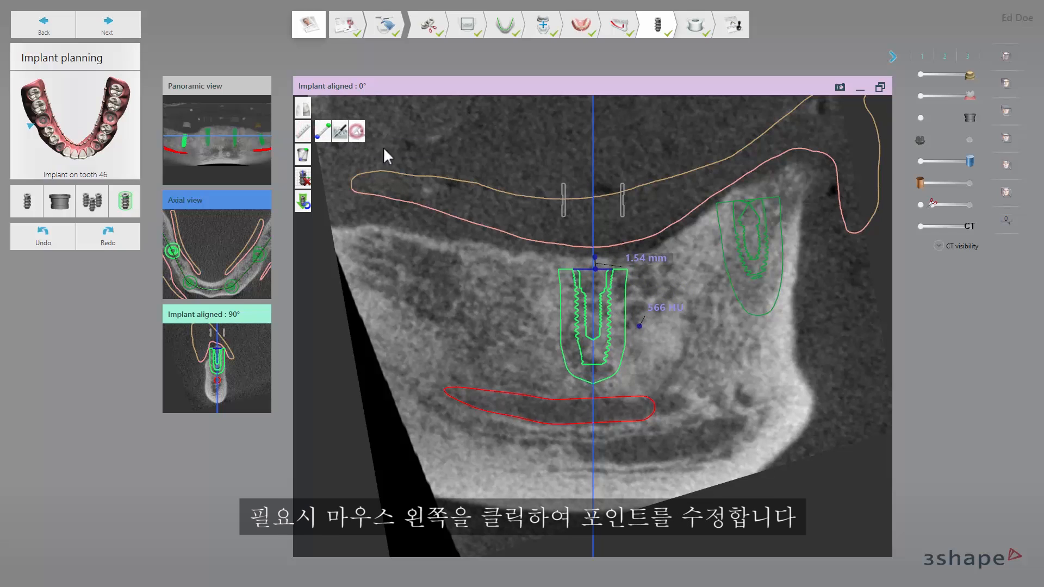
{"action": "left_click", "coordinate": [593, 269]}
{"action": "left_click", "coordinate": [592, 384]}
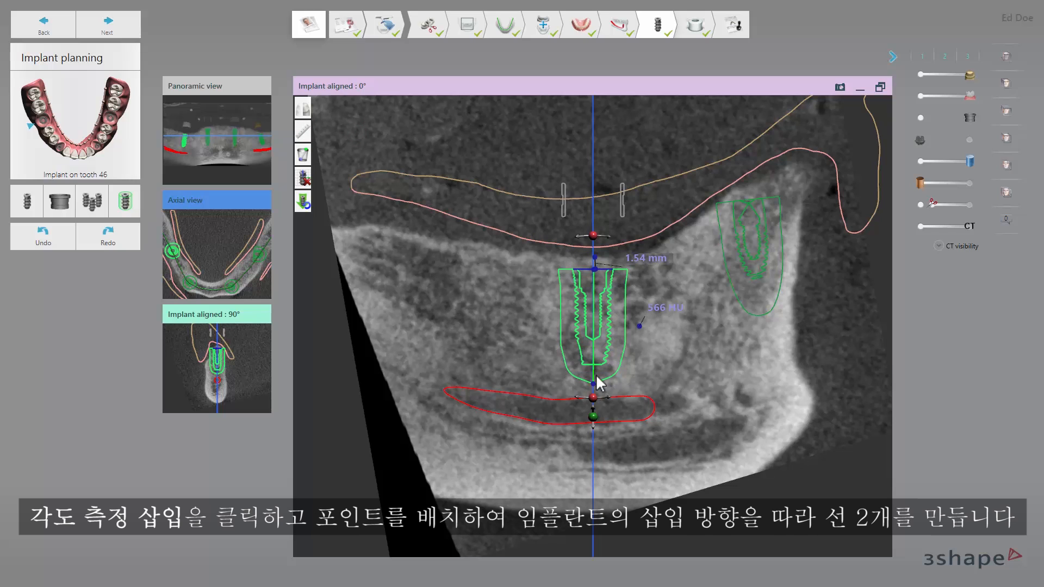
{"action": "left_click", "coordinate": [748, 200]}
{"action": "left_click", "coordinate": [753, 247]}
{"action": "left_click", "coordinate": [762, 313]}
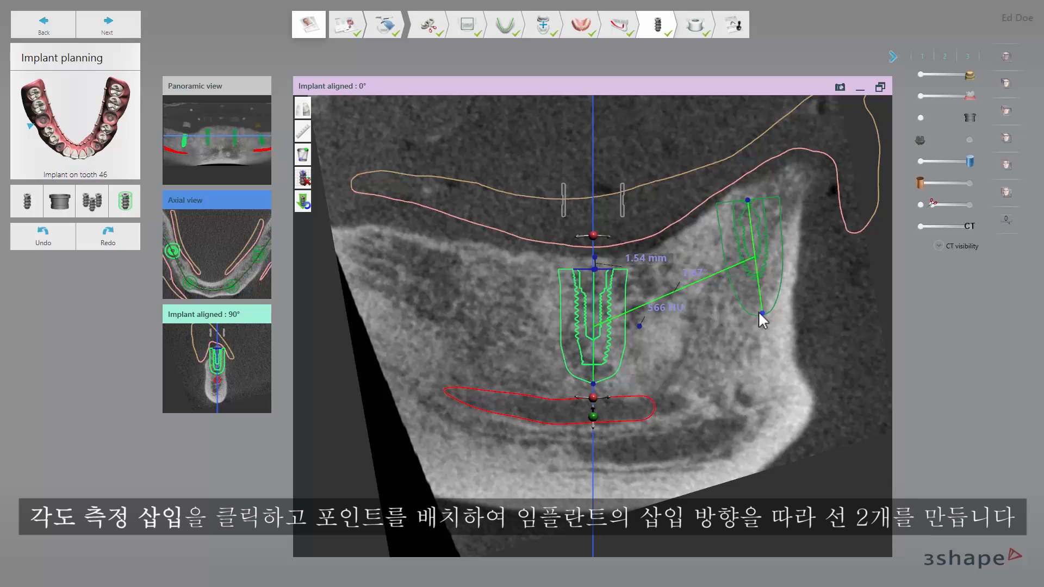
Delete the angle, density and distance measurements and disable the implant-aligned plane for tooth 46.
{"action": "left_click", "coordinate": [303, 156]}
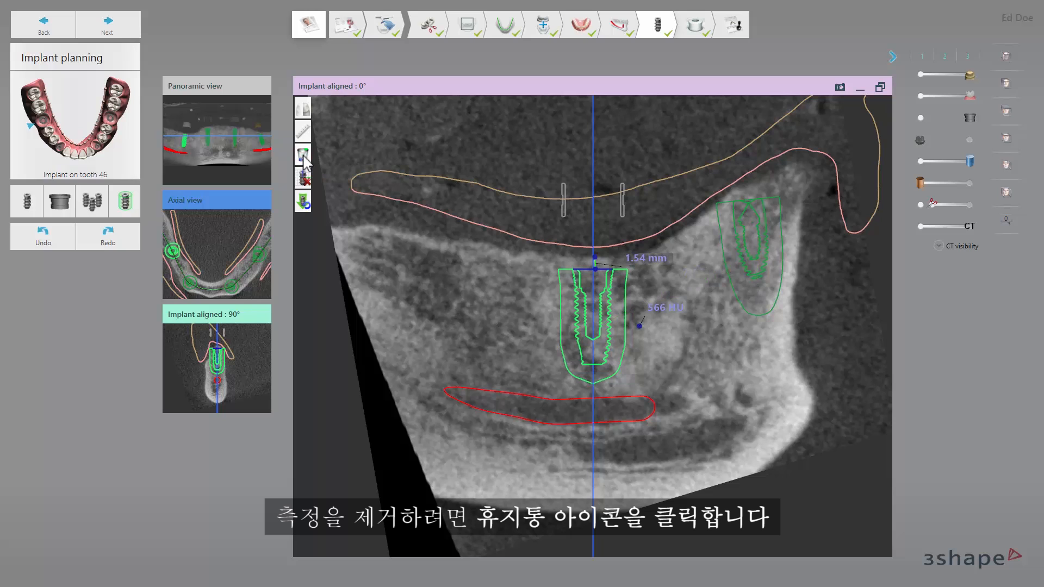
{"action": "left_click", "coordinate": [303, 155]}
{"action": "left_click", "coordinate": [303, 155]}
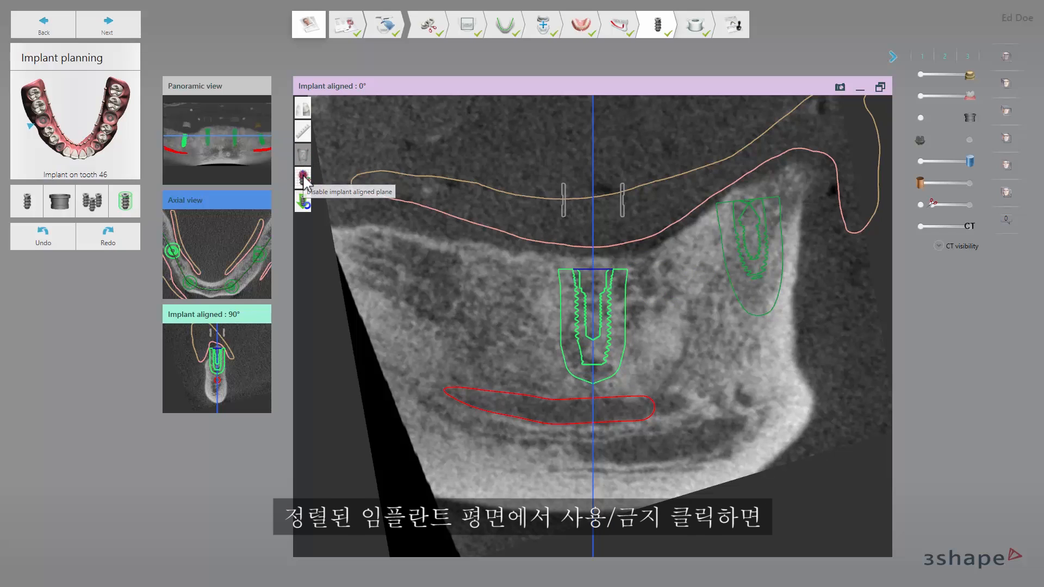
{"action": "left_click", "coordinate": [303, 177]}
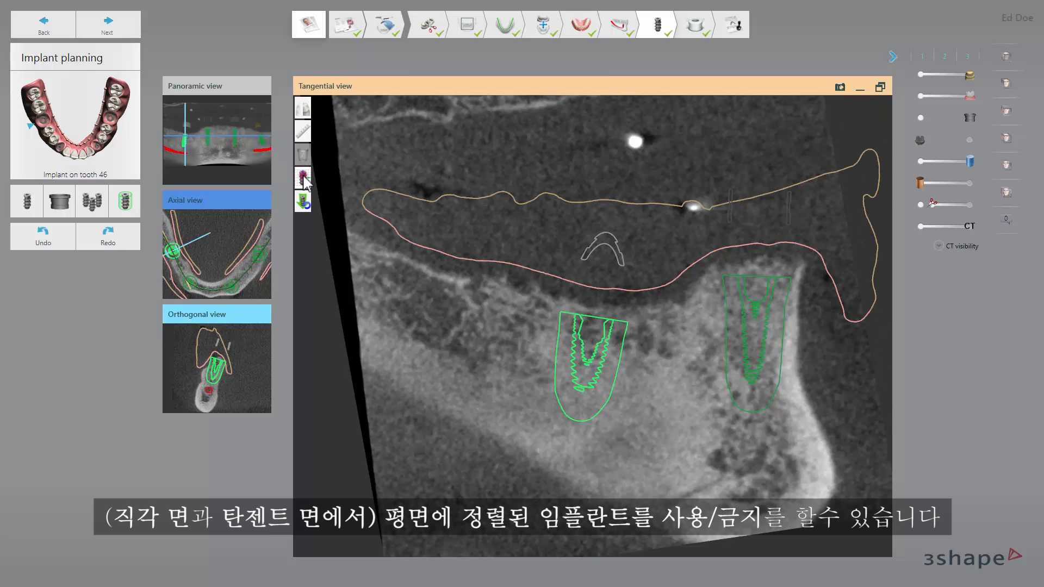
Enable the implant-aligned plane for tooth 46, reset that implant's position and place it again manually in the Tangential view.
{"action": "left_click", "coordinate": [303, 178]}
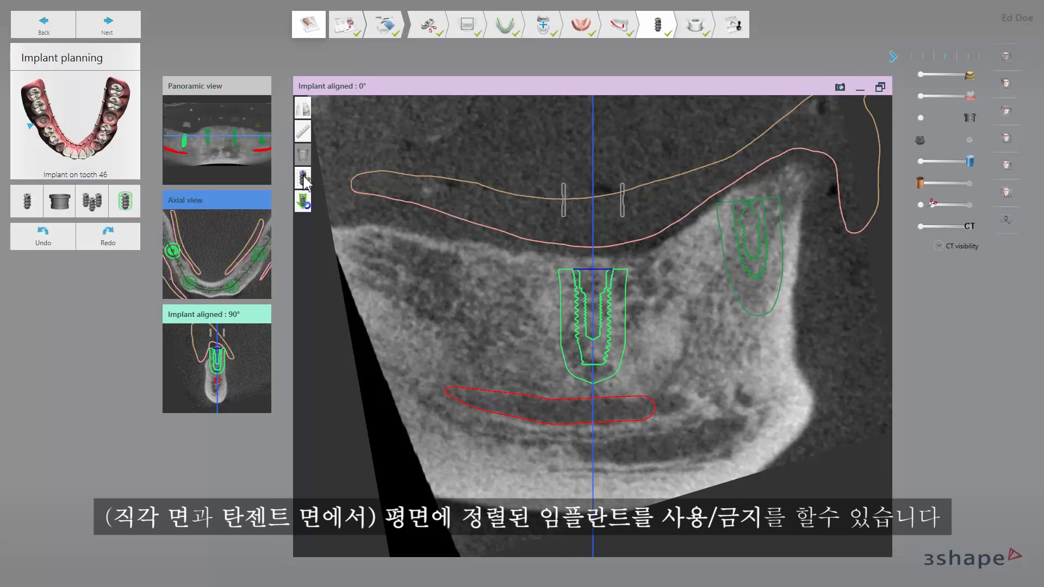
{"action": "mouse_move", "coordinate": [306, 205]}
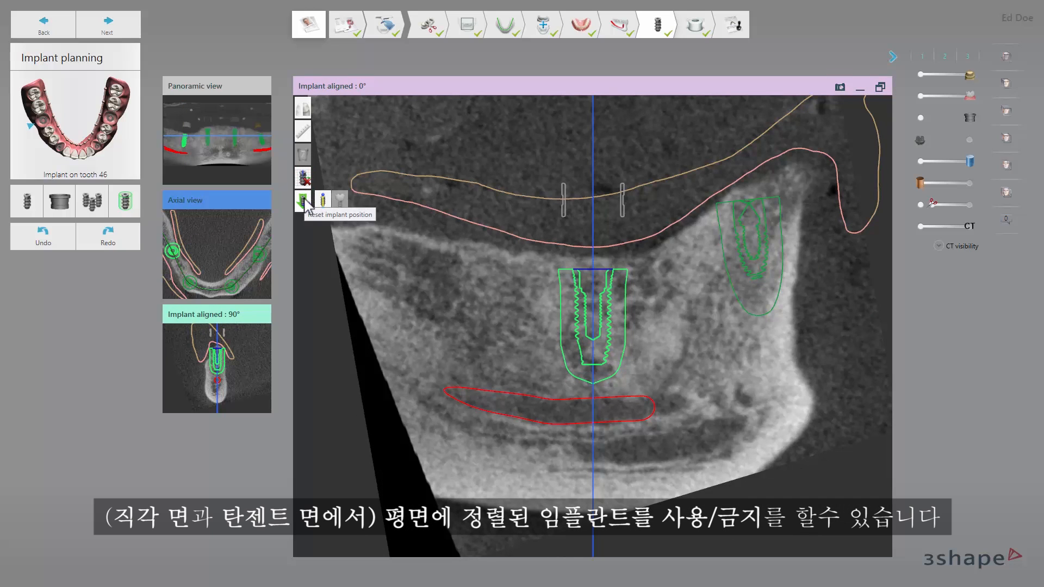
{"action": "left_click", "coordinate": [303, 201]}
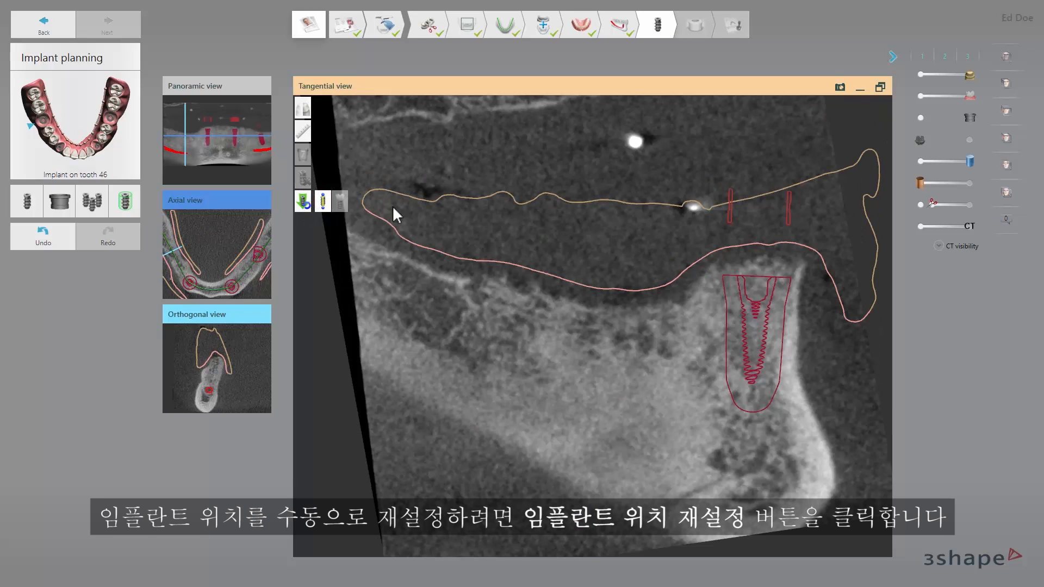
{"action": "mouse_move", "coordinate": [591, 322]}
{"action": "left_mouse_down"}
{"action": "mouse_move", "coordinate": [598, 334]}
{"action": "mouse_move", "coordinate": [558, 333]}
{"action": "mouse_move", "coordinate": [588, 328]}
{"action": "left_mouse_up"}
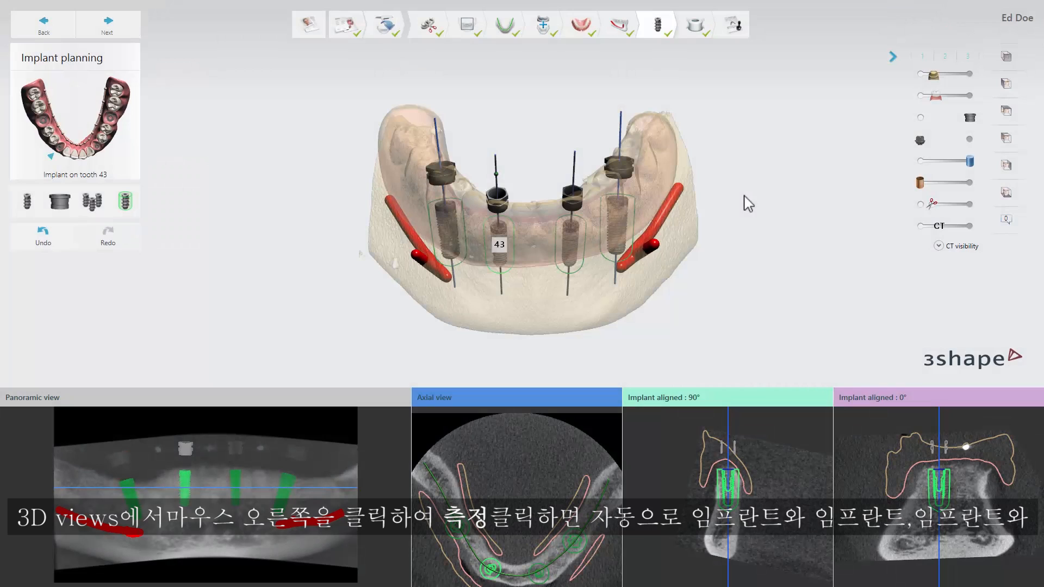
Check the automatic 3D measurements in turn: distances between implants, implant to nerve and implant to jawbone, and the angles between implants.
{"action": "right_click", "coordinate": [748, 203]}
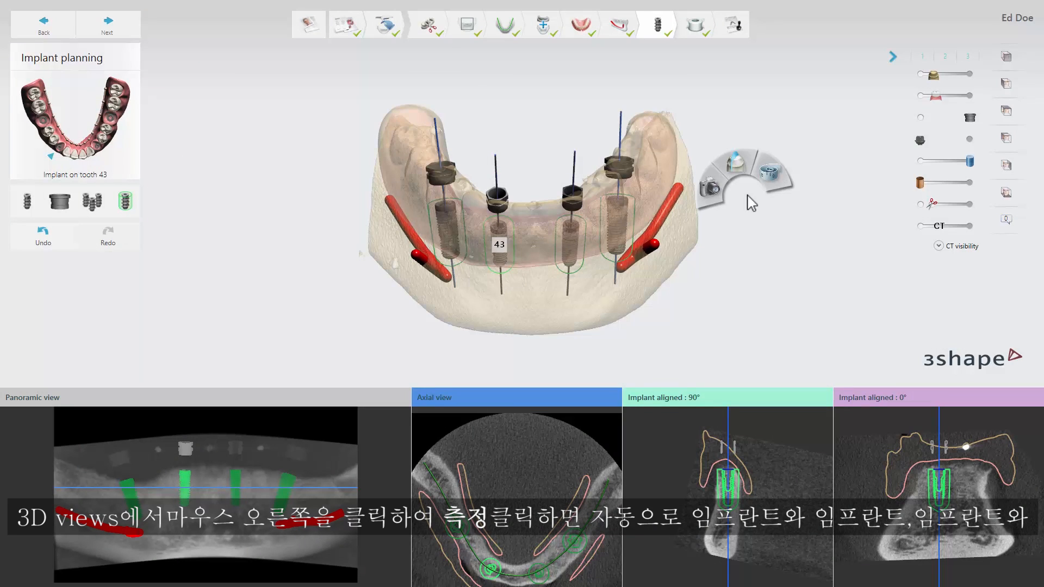
{"action": "mouse_move", "coordinate": [770, 179]}
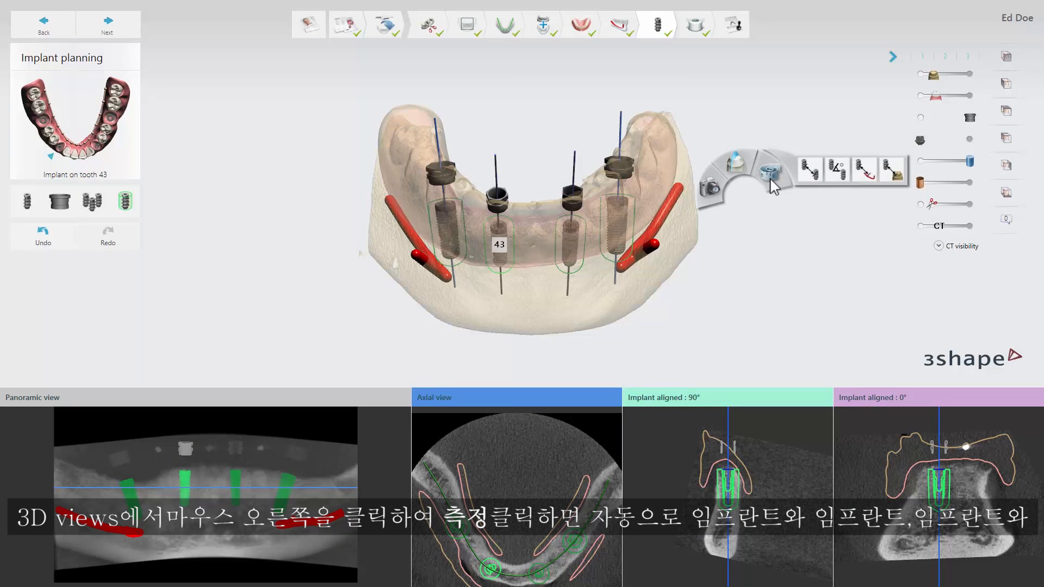
{"action": "left_click", "coordinate": [807, 179]}
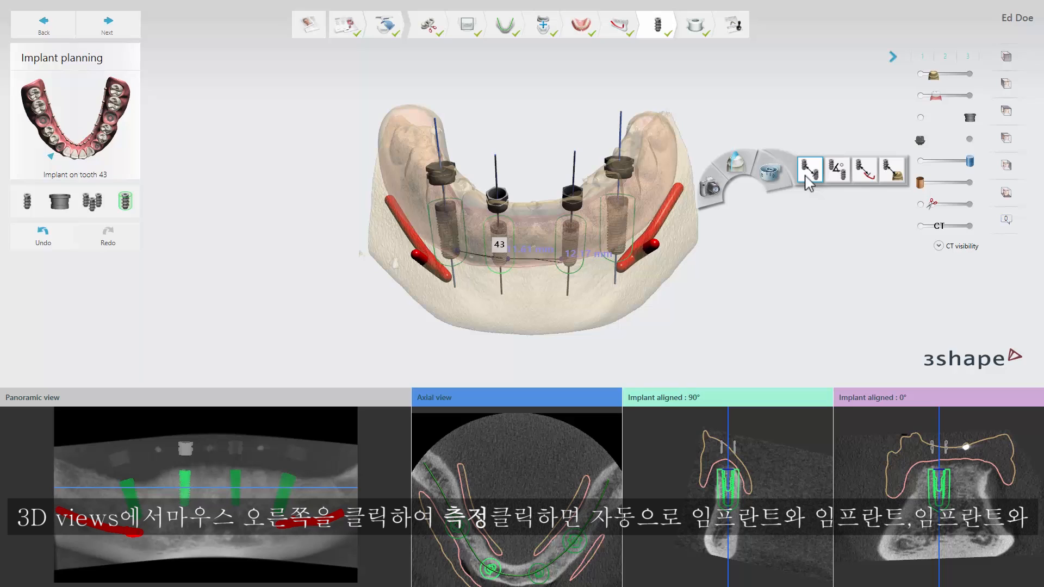
{"action": "left_click", "coordinate": [865, 179]}
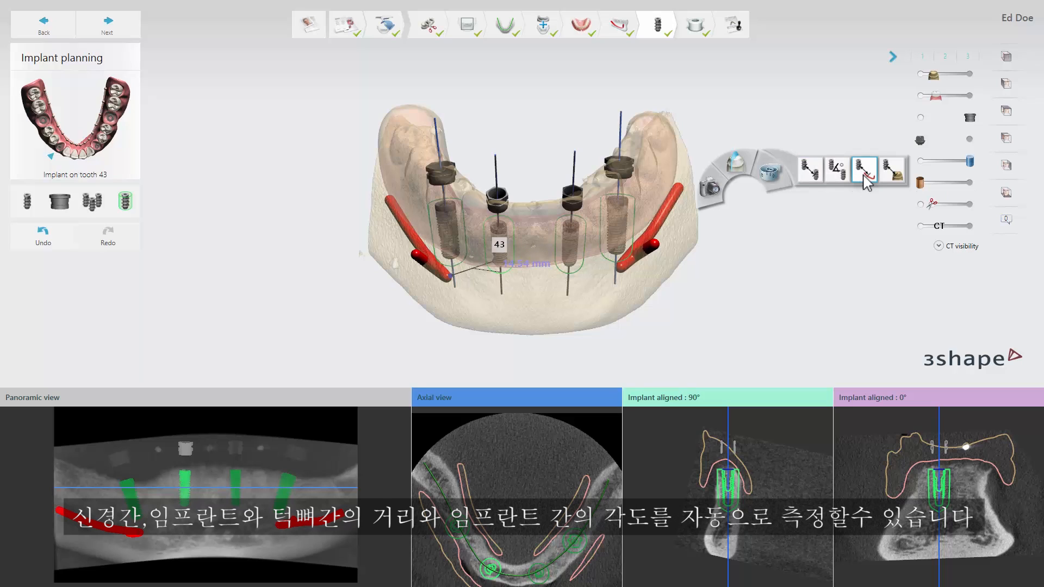
{"action": "left_click", "coordinate": [865, 180]}
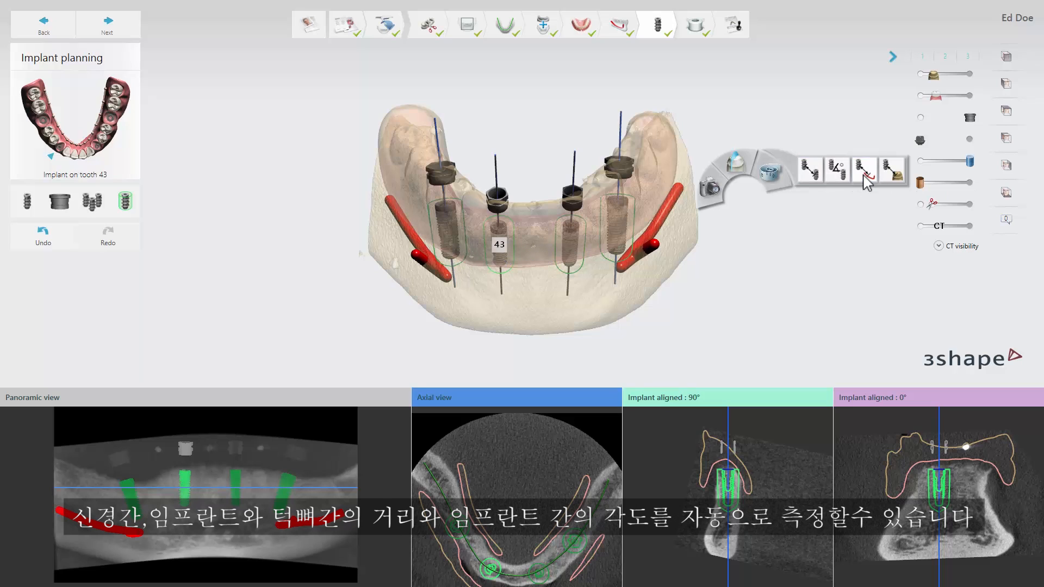
{"action": "left_click", "coordinate": [895, 178]}
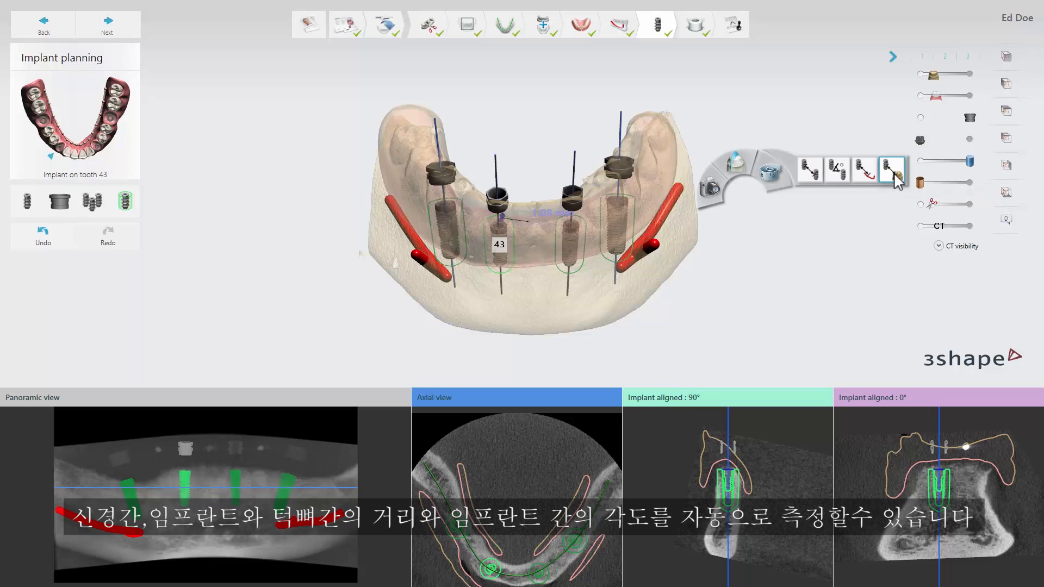
{"action": "left_click", "coordinate": [895, 175]}
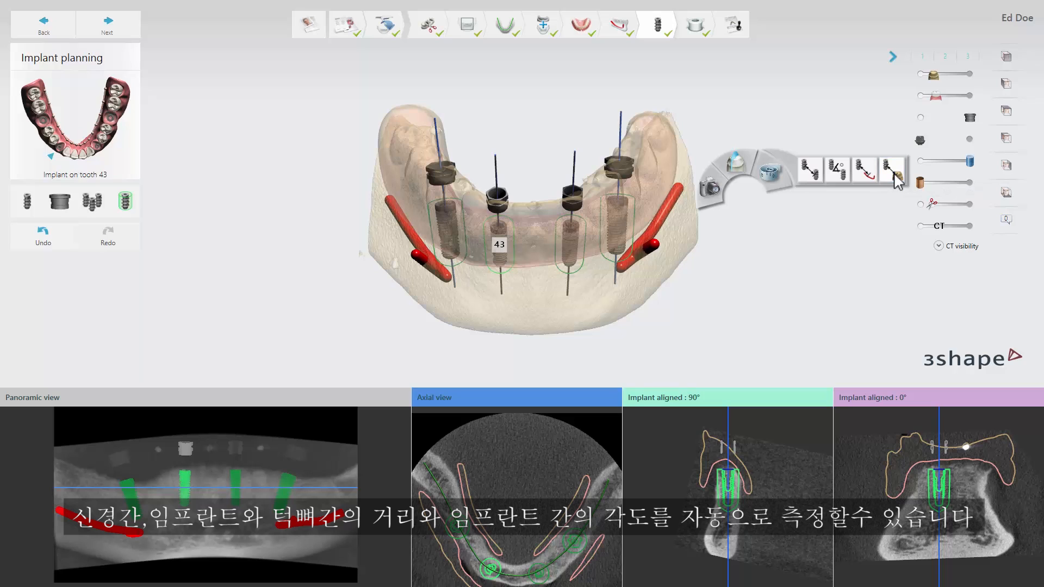
{"action": "left_click", "coordinate": [842, 172]}
{"action": "left_click", "coordinate": [842, 171]}
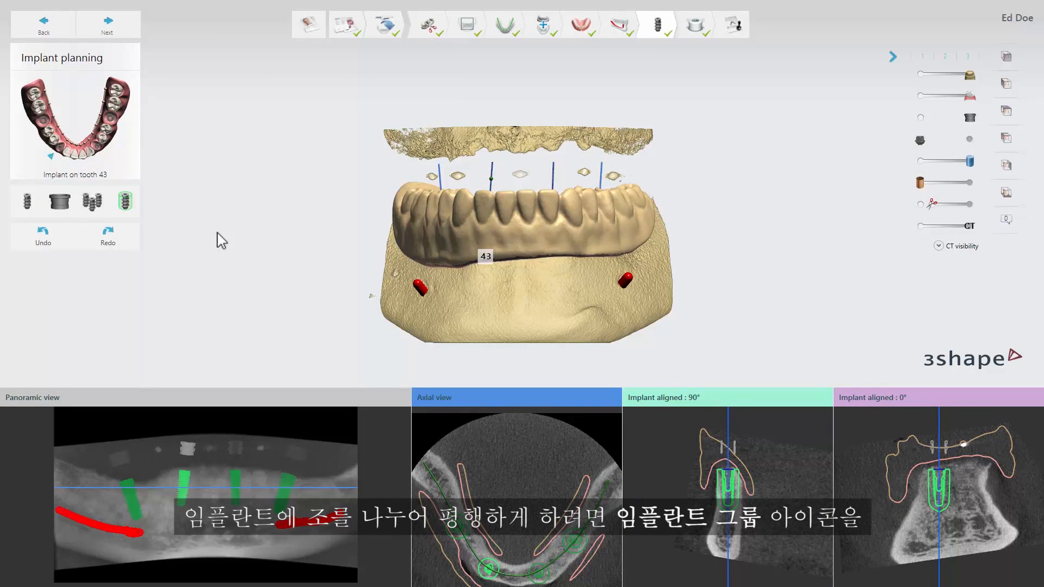
Group implants 33 and 43 so they become parallel, using implant 33's direction as the alignment reference.
{"action": "left_click", "coordinate": [95, 204]}
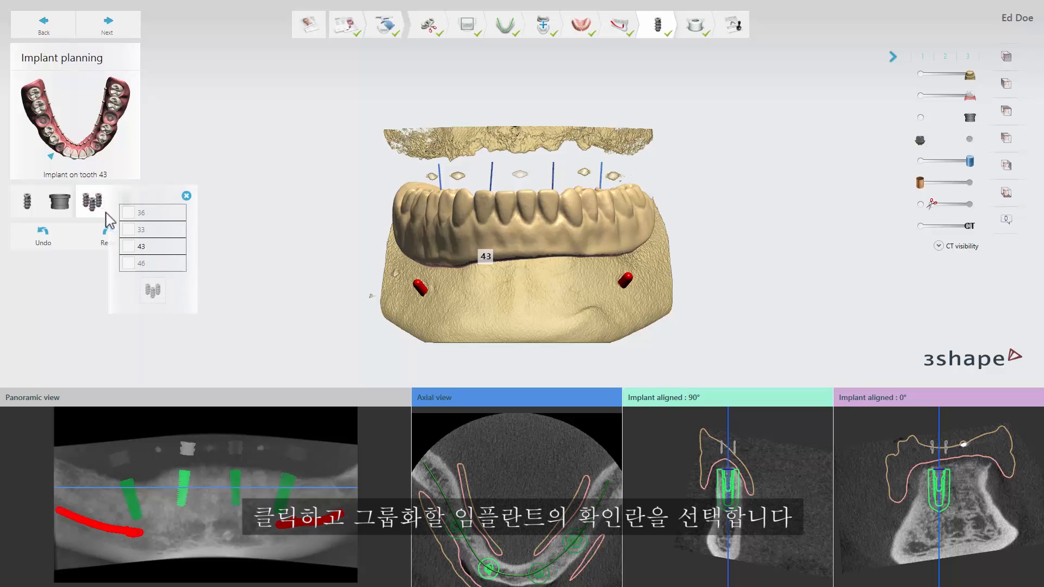
{"action": "left_click", "coordinate": [129, 229]}
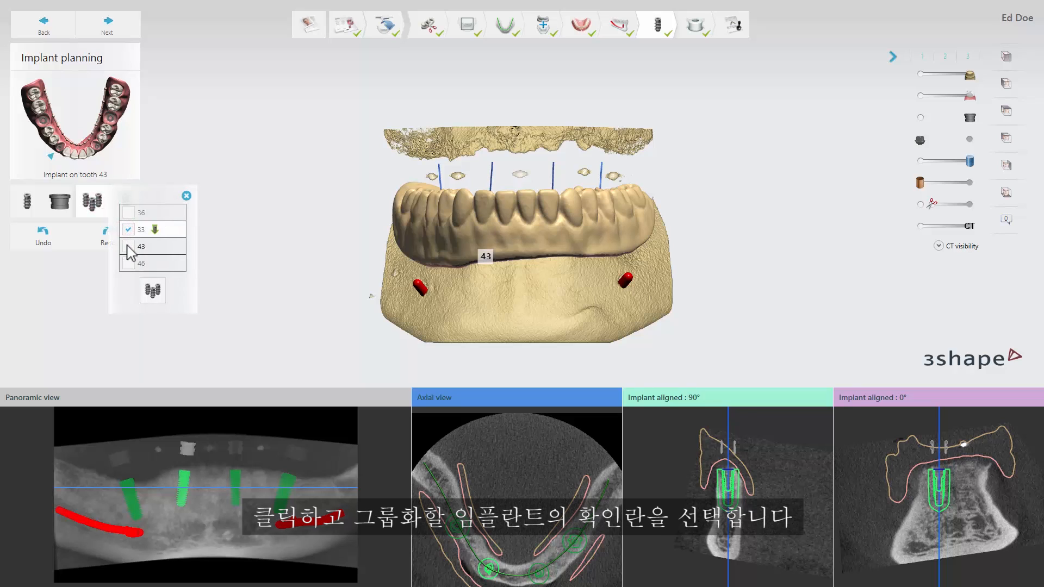
{"action": "left_click", "coordinate": [128, 246]}
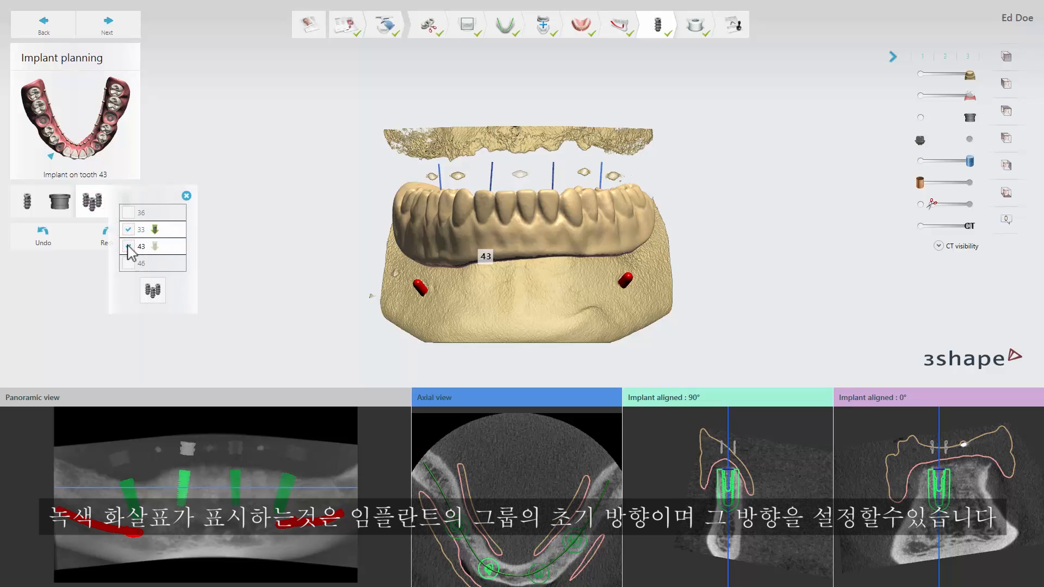
{"action": "left_click", "coordinate": [155, 246]}
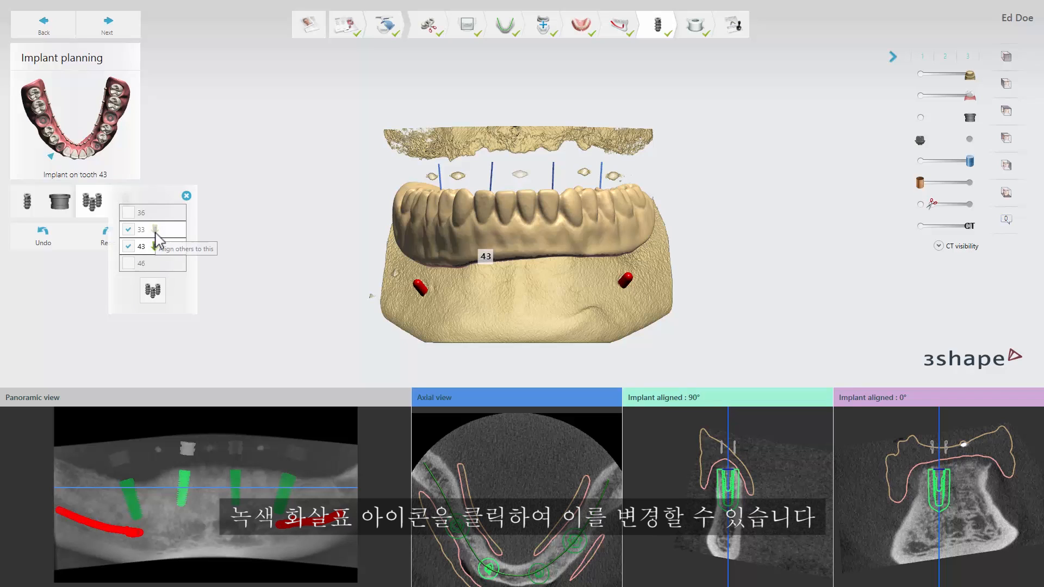
{"action": "left_click", "coordinate": [155, 233]}
{"action": "left_click", "coordinate": [151, 288]}
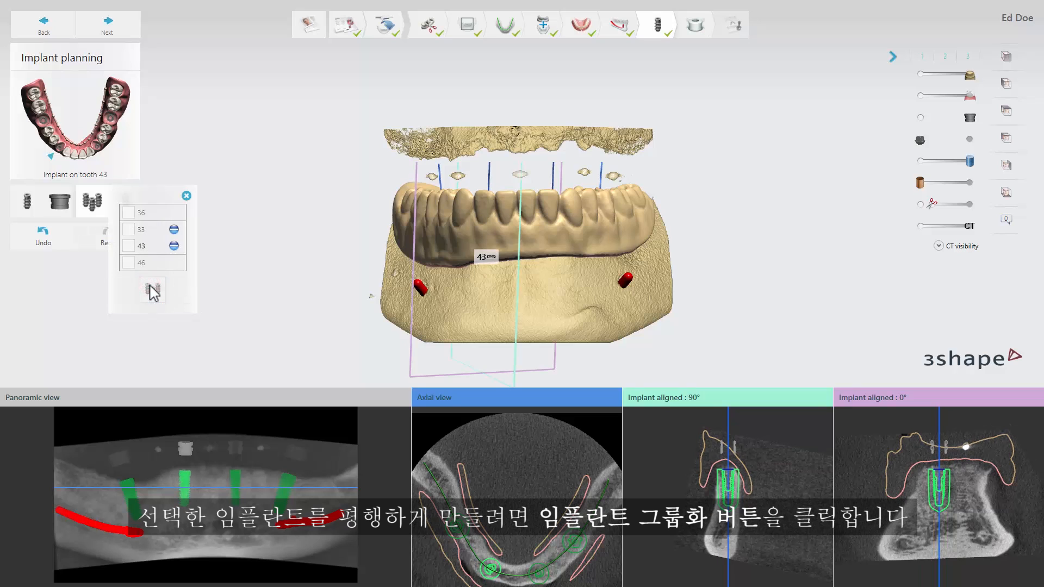
{"action": "left_click", "coordinate": [185, 197]}
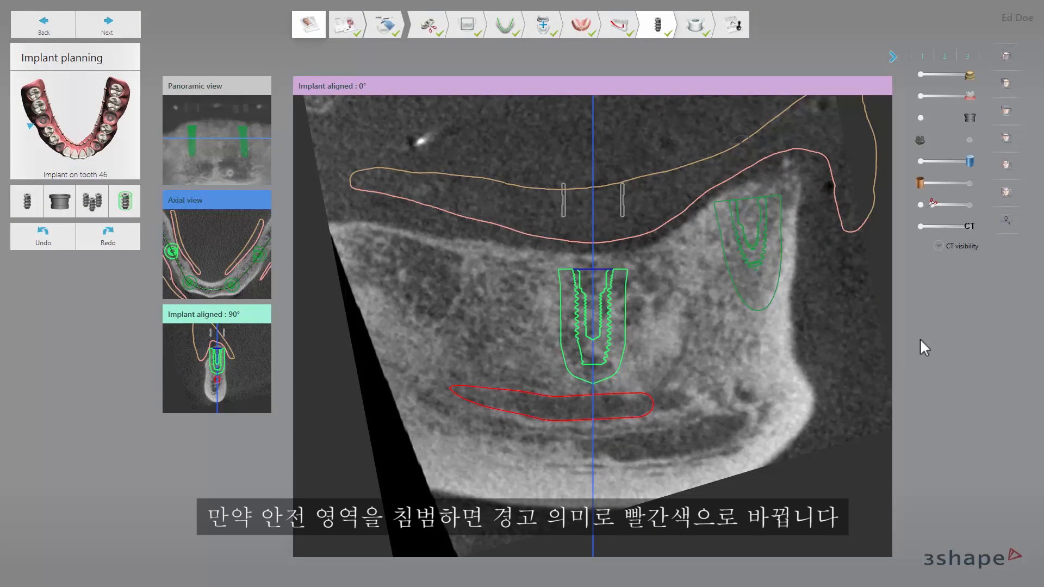
Try moving the tooth 46 implant close to the nerve and the neighbouring implant to test its safety zone.
{"action": "mouse_move", "coordinate": [731, 363]}
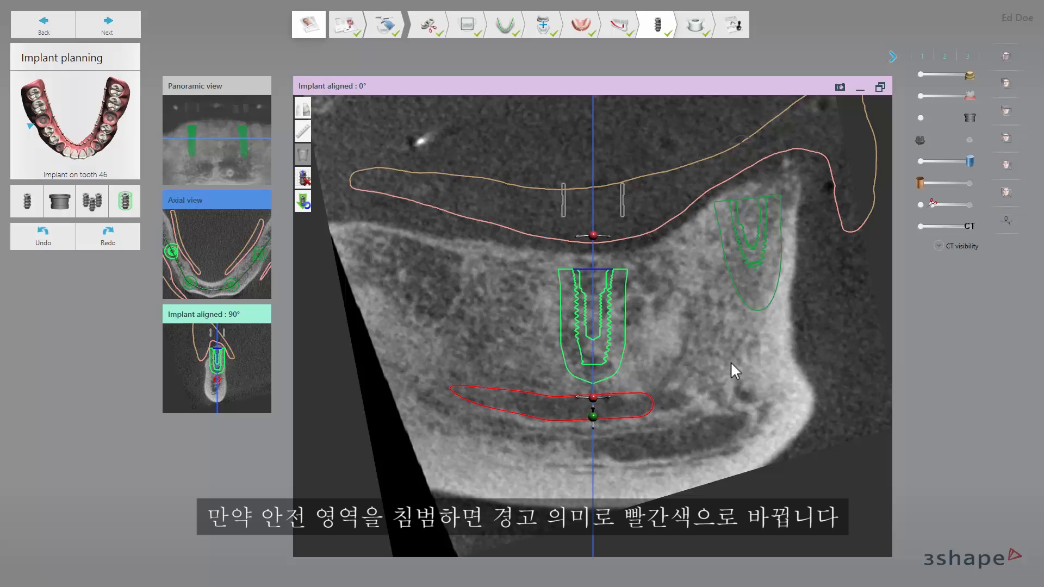
{"action": "mouse_move", "coordinate": [593, 398]}
{"action": "left_mouse_down"}
{"action": "mouse_move", "coordinate": [599, 452]}
{"action": "mouse_move", "coordinate": [595, 412]}
{"action": "left_mouse_up"}
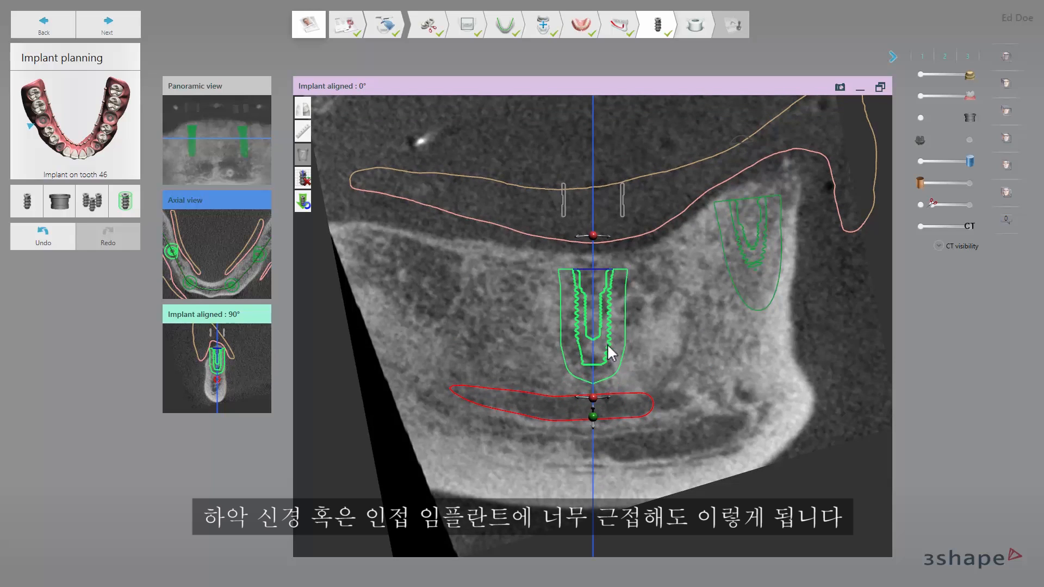
{"action": "mouse_move", "coordinate": [602, 350]}
{"action": "left_mouse_down"}
{"action": "mouse_move", "coordinate": [725, 317]}
{"action": "mouse_move", "coordinate": [616, 345]}
{"action": "left_mouse_up"}
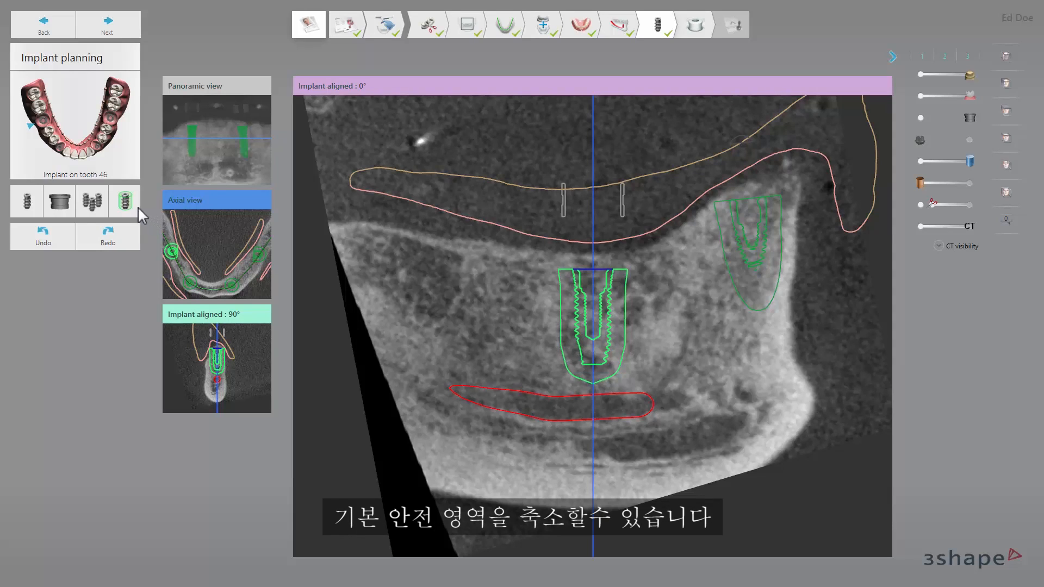
Try custom radial and apical safety distances for the tooth 46 implant and switch the custom safety zone off again.
{"action": "left_click", "coordinate": [136, 207]}
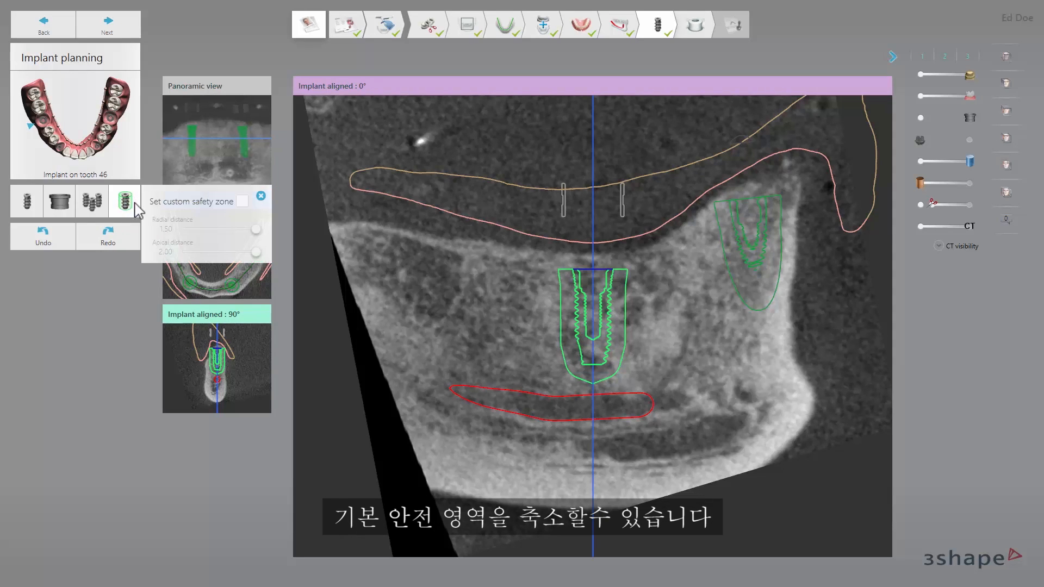
{"action": "left_click", "coordinate": [241, 200]}
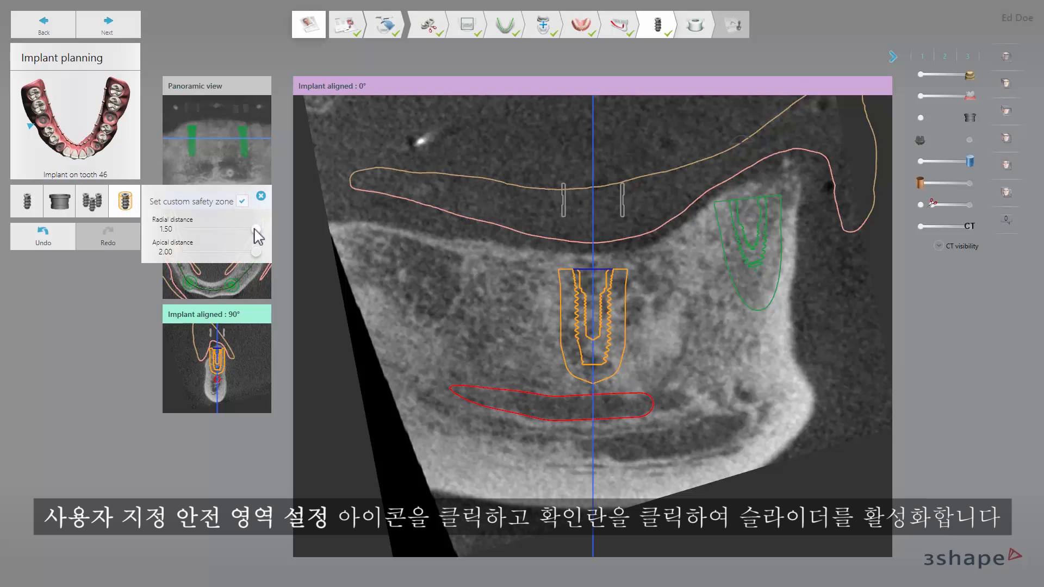
{"action": "left_click_drag", "start_coordinate": [254, 228], "coordinate": [262, 252]}
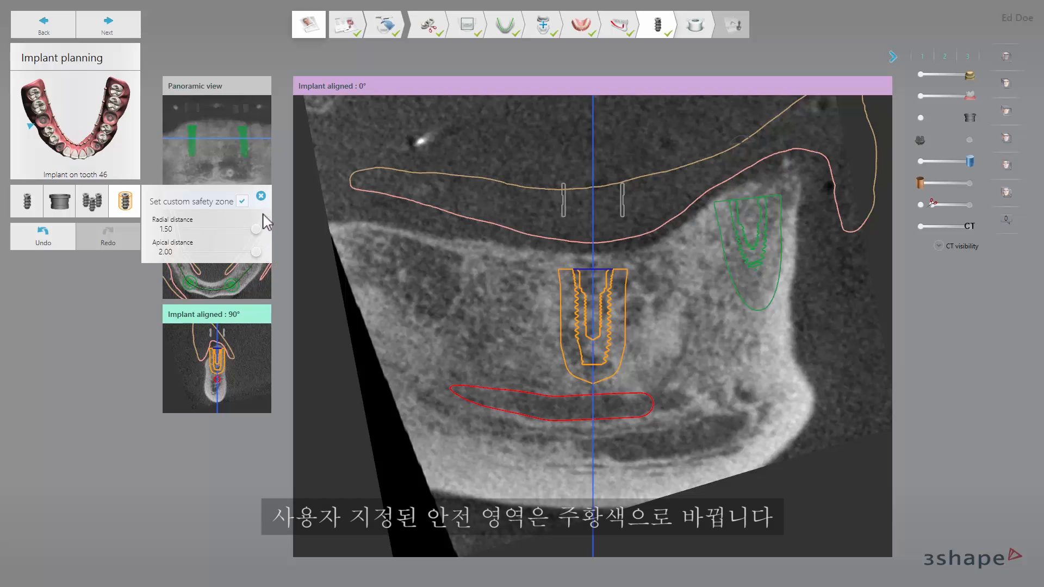
{"action": "left_click", "coordinate": [242, 201]}
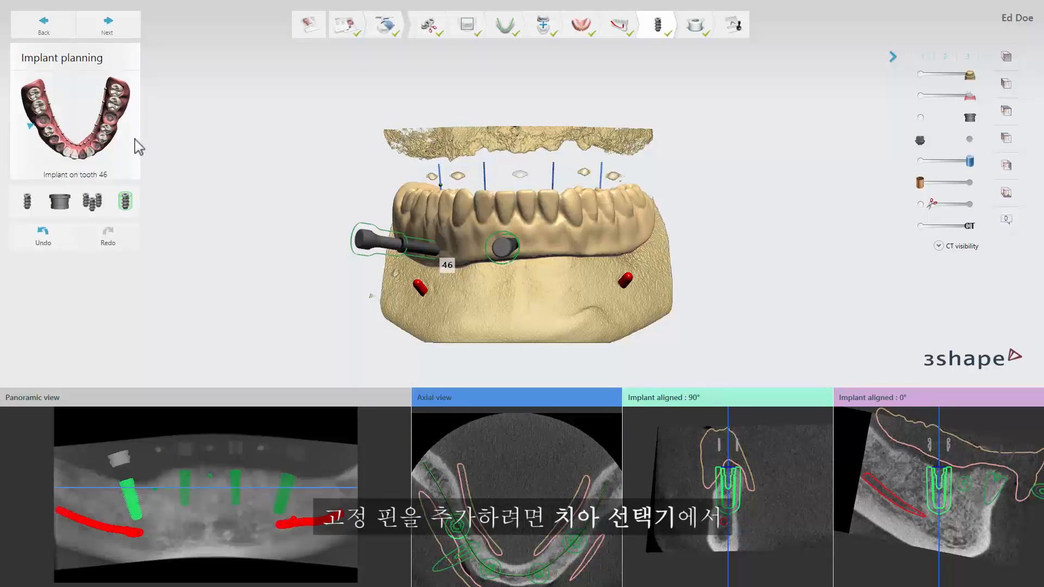
Add an Avinent Anchor Pin with 1.6 mm diameter and 26.0 mm length at tooth 35.
{"action": "left_click", "coordinate": [106, 132]}
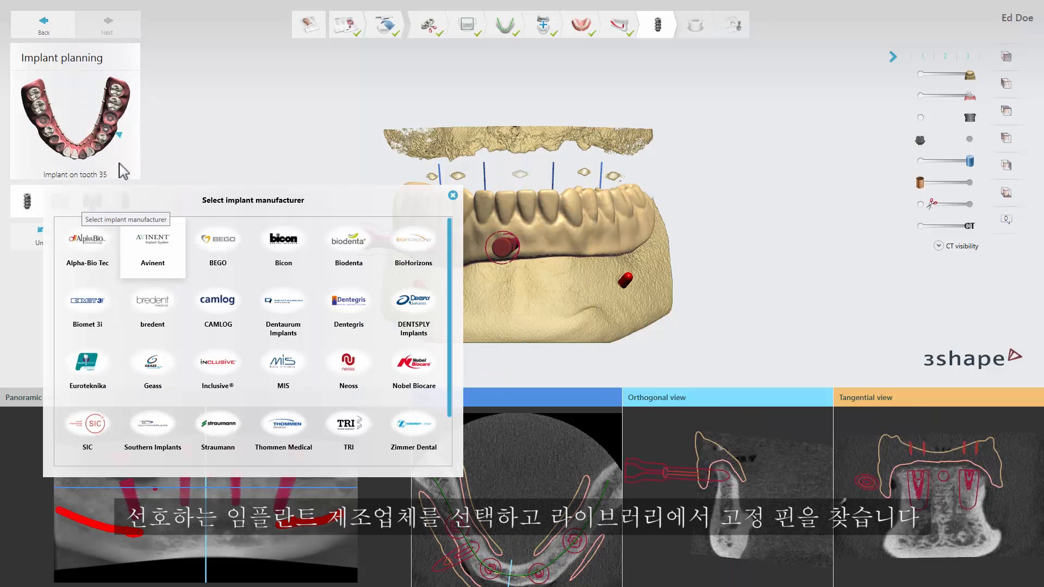
{"action": "left_click", "coordinate": [153, 247]}
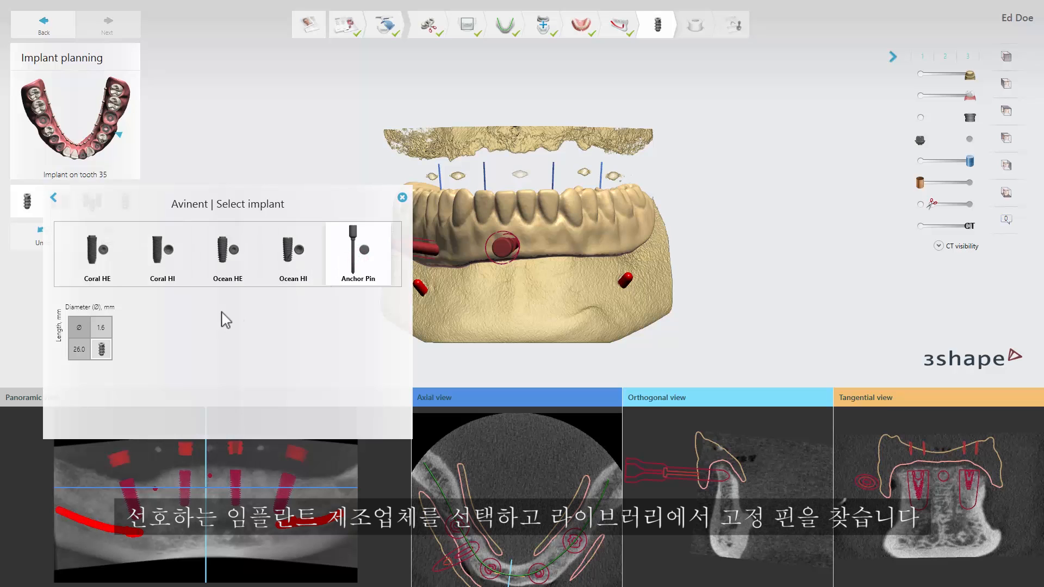
{"action": "double_click", "coordinate": [103, 349]}
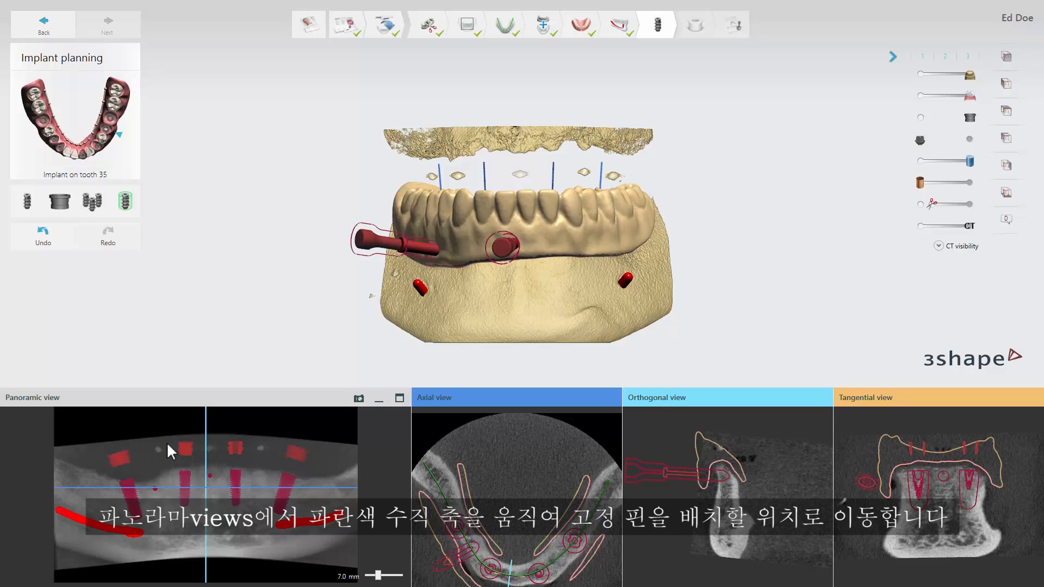
Set the Panoramic view axis at the pin site, place the anchor pin's apex and shoulder in the Orthogonal view, and fine-tune its position and tilt.
{"action": "left_click_drag", "start_coordinate": [206, 490], "coordinate": [261, 482]}
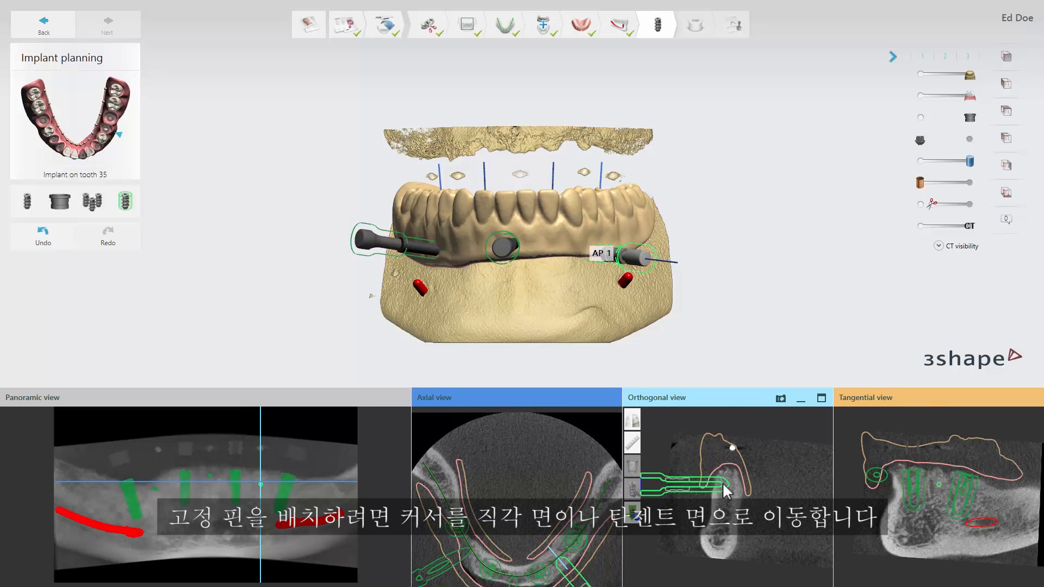
{"action": "left_click", "coordinate": [723, 484]}
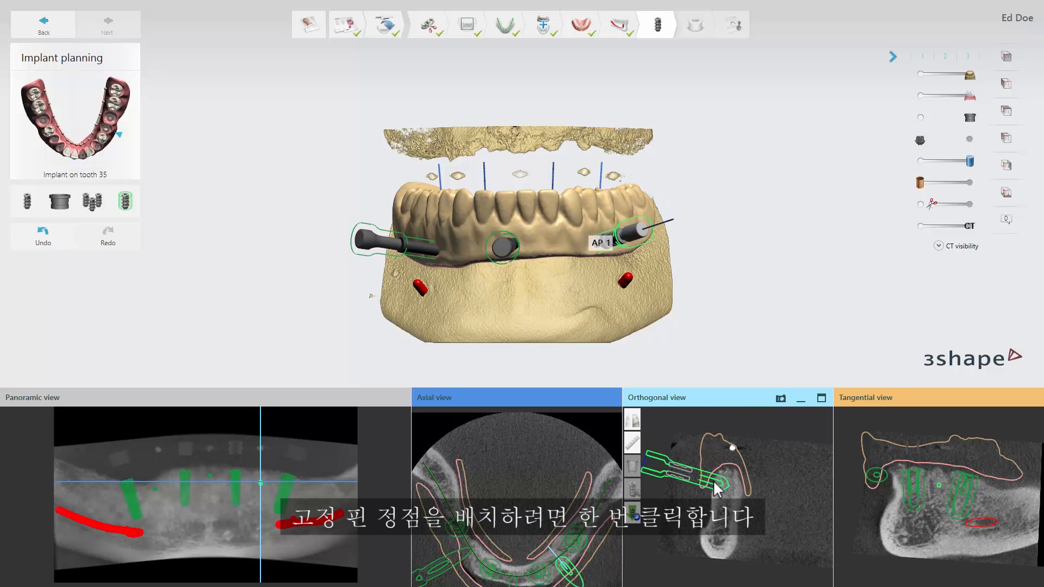
{"action": "left_click", "coordinate": [713, 480]}
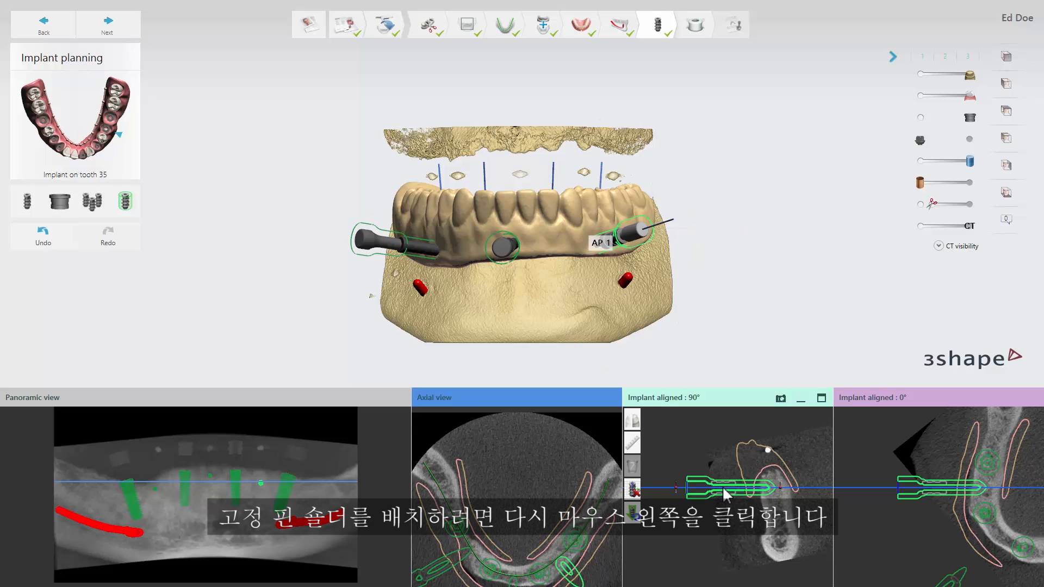
{"action": "left_click_drag", "start_coordinate": [723, 488], "coordinate": [771, 488]}
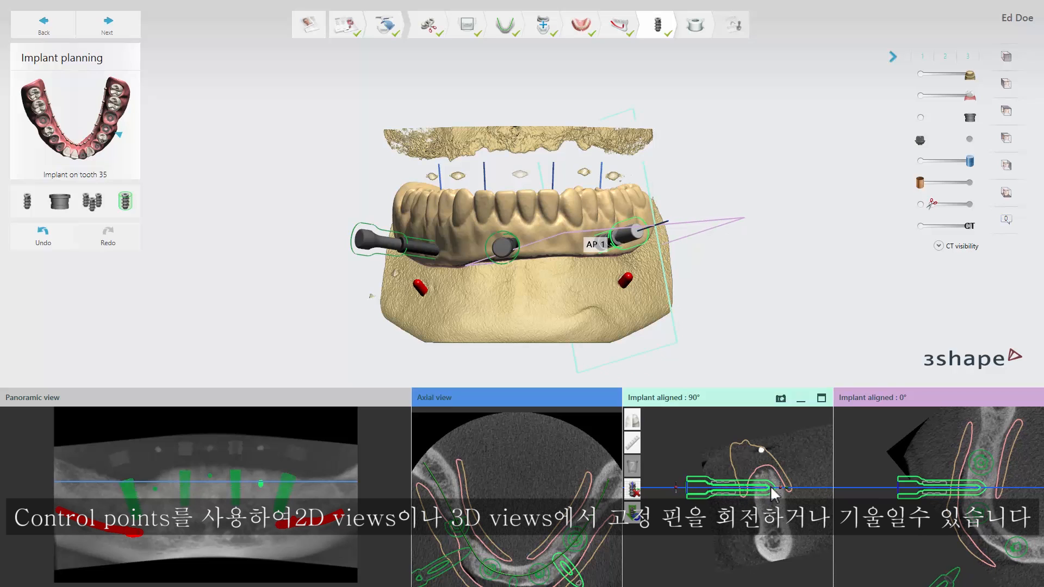
{"action": "mouse_move", "coordinate": [780, 487]}
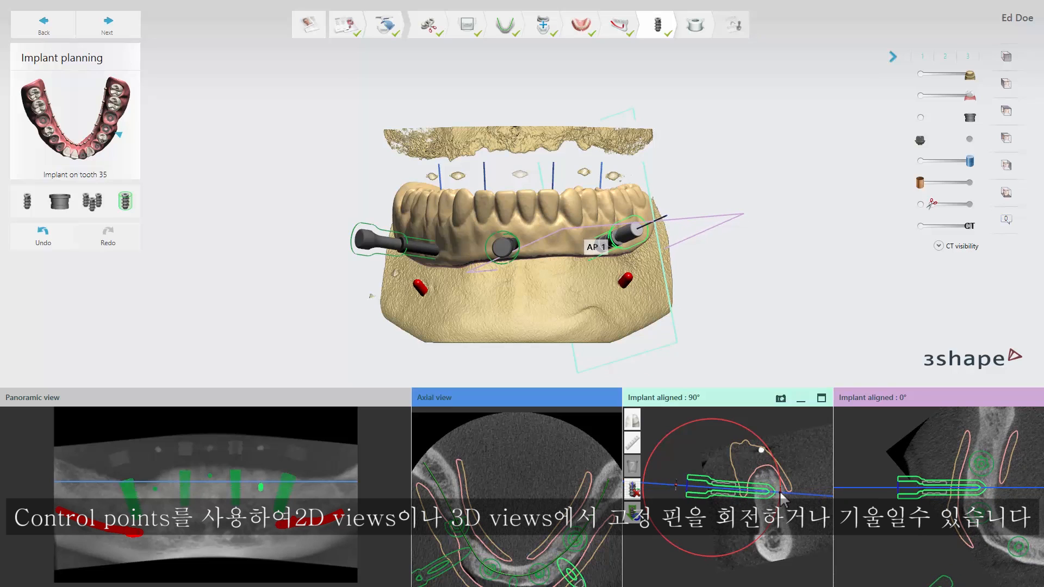
{"action": "left_click_drag", "start_coordinate": [780, 486], "coordinate": [786, 490]}
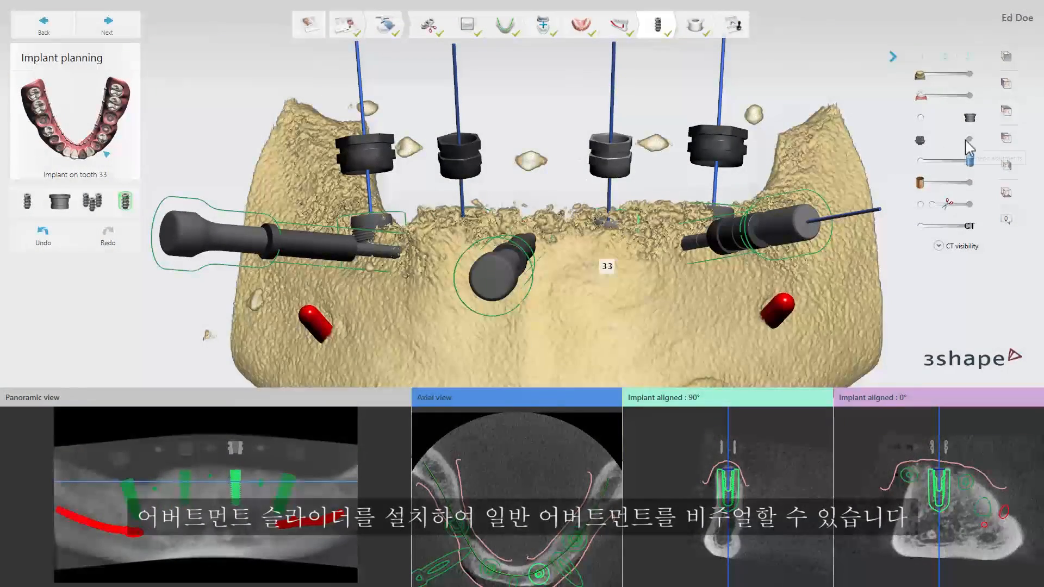
Show the generic abutments in a clipped 3D view and adjust the tooth 33 abutment with its control points.
{"action": "left_click", "coordinate": [969, 141]}
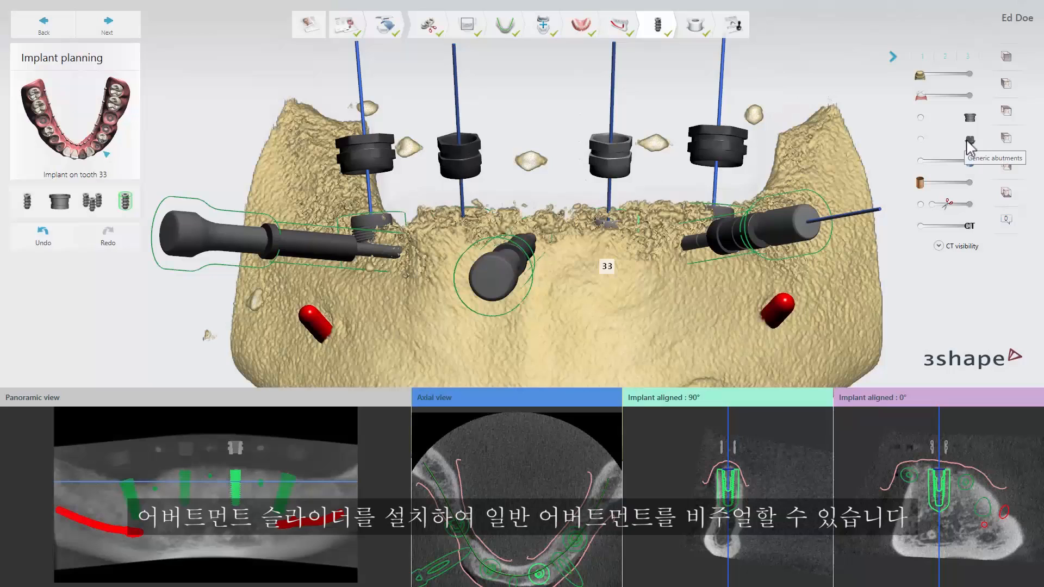
{"action": "left_click", "coordinate": [920, 205]}
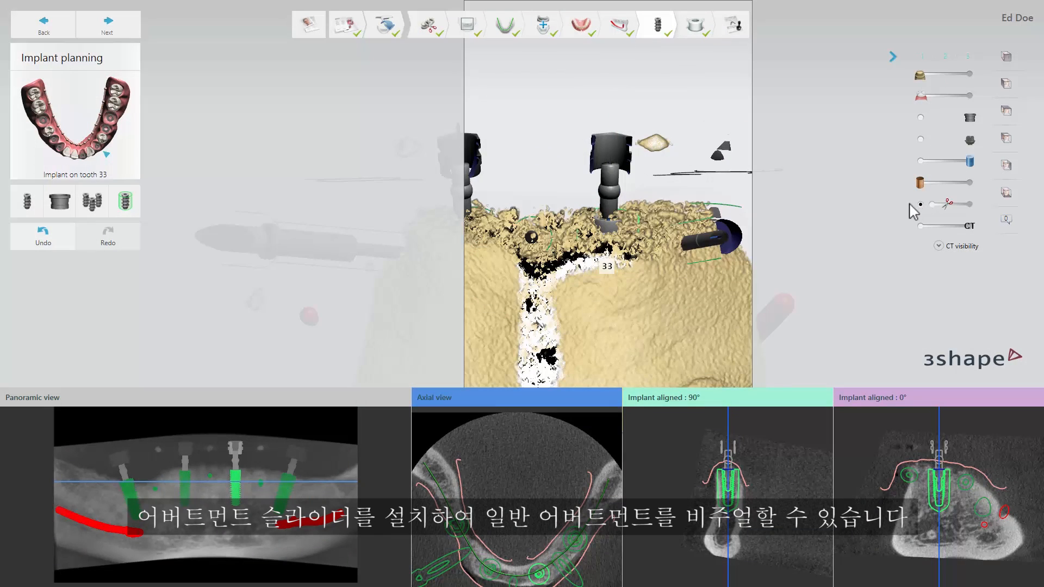
{"action": "mouse_move", "coordinate": [610, 166]}
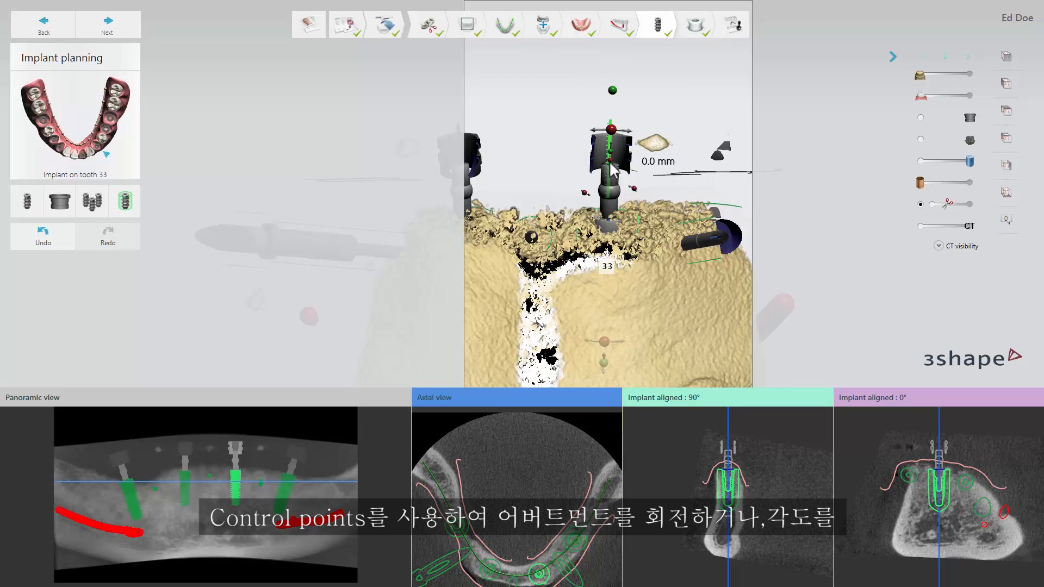
{"action": "left_click_drag", "start_coordinate": [611, 166], "coordinate": [635, 192]}
{"action": "mouse_move", "coordinate": [611, 164]}
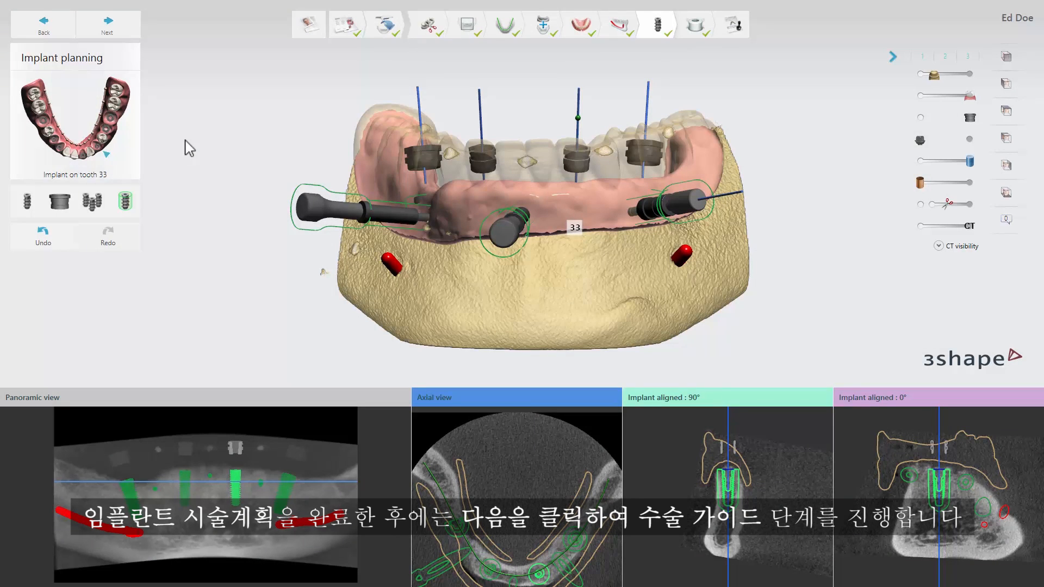
Finish implant planning and proceed to the surgical guide stage.
{"action": "left_click", "coordinate": [131, 32]}
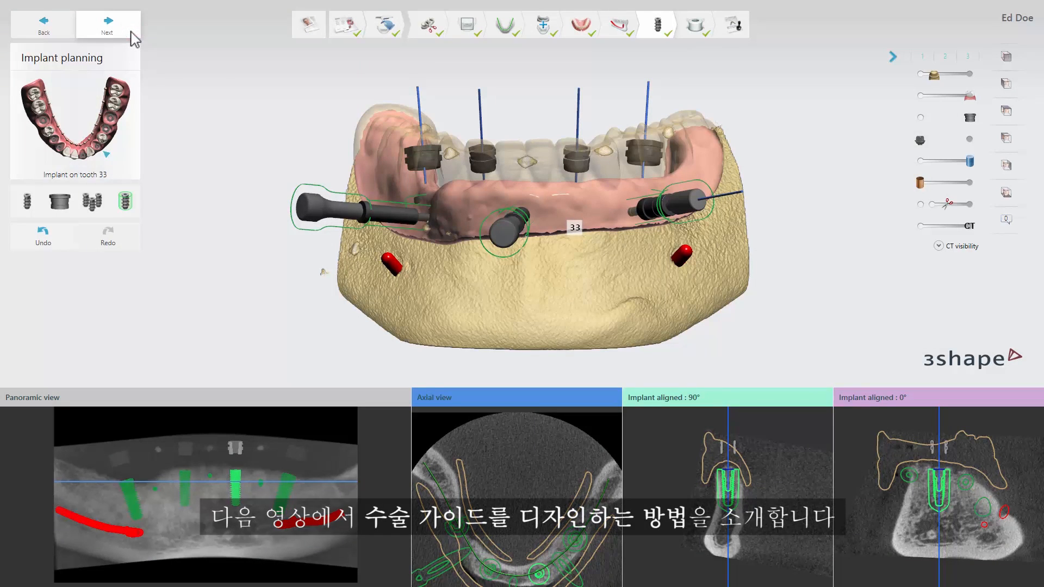